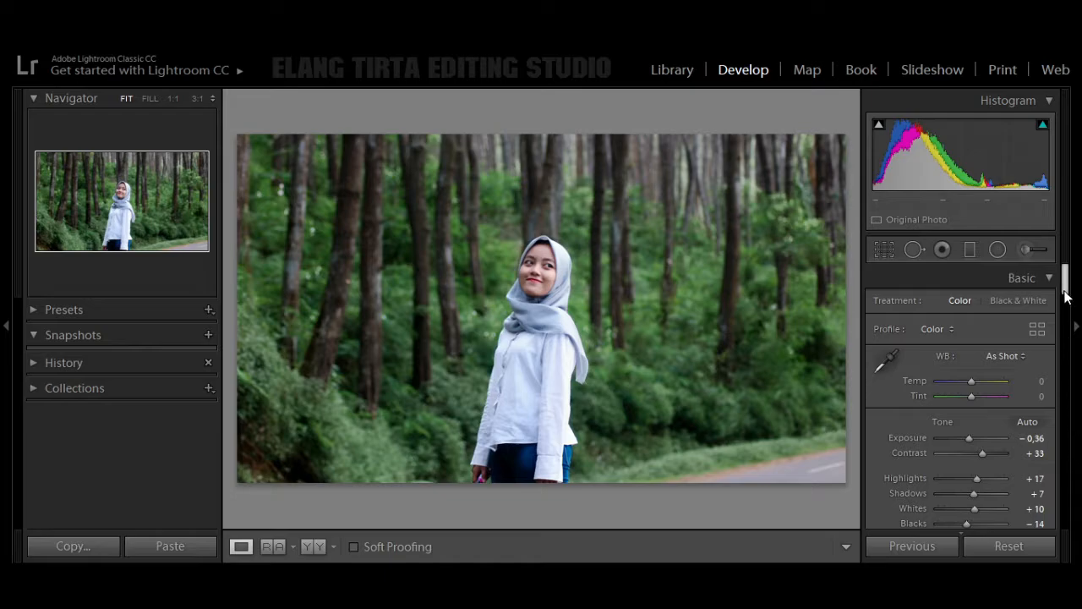
# Step: Set the photo's Clarity to +10 and overall Saturation to +5 in the Basic adjustments
pyautogui.moveTo(1065, 294); pyautogui.dragTo(1065, 307)
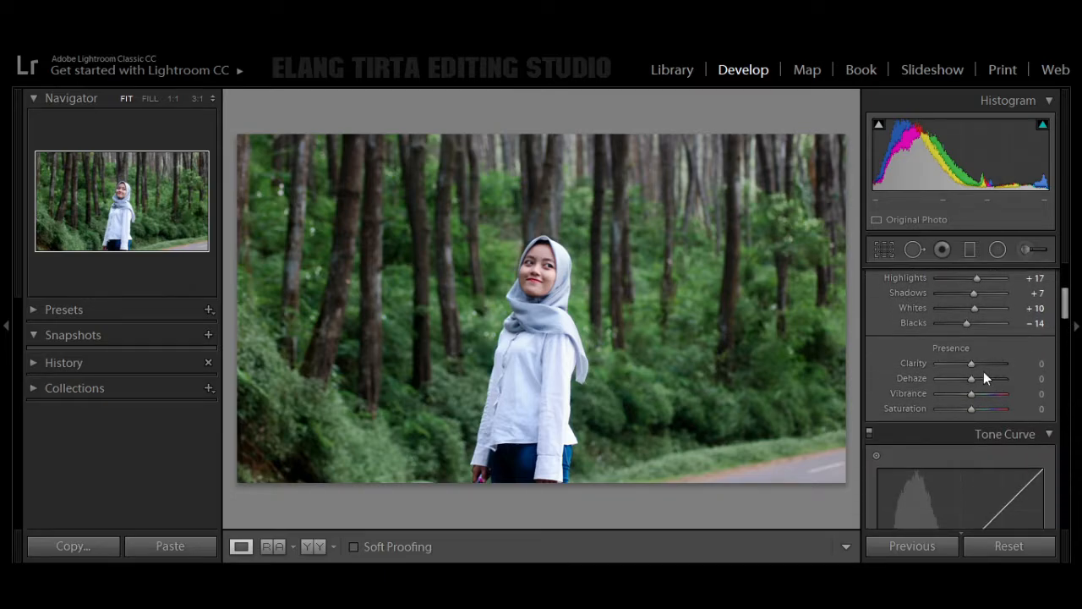
pyautogui.moveTo(964, 363); pyautogui.dragTo(974, 370)
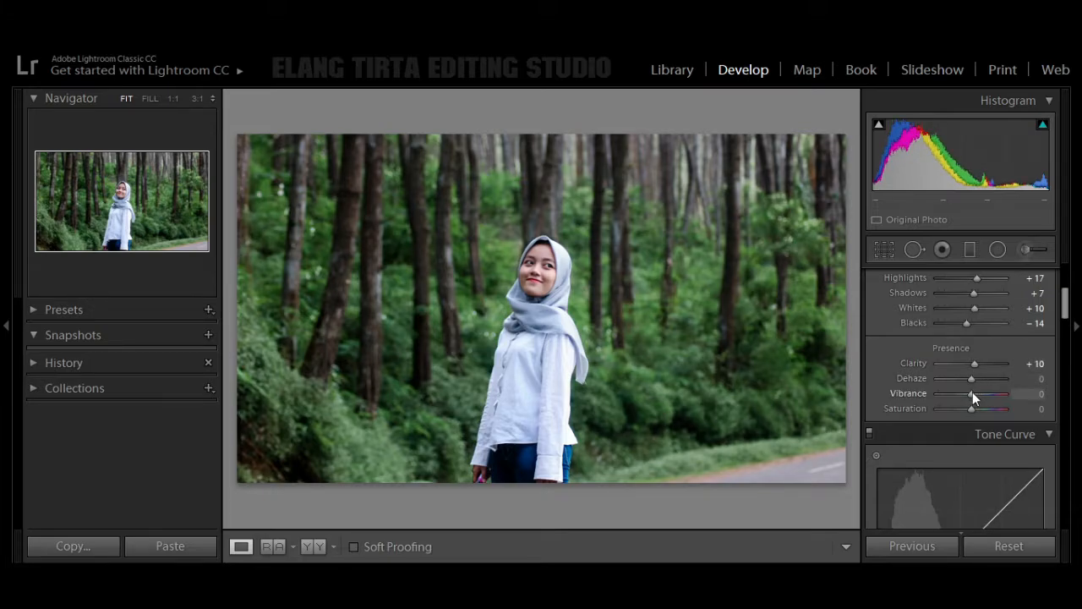
pyautogui.moveTo(971, 408); pyautogui.dragTo(972, 411)
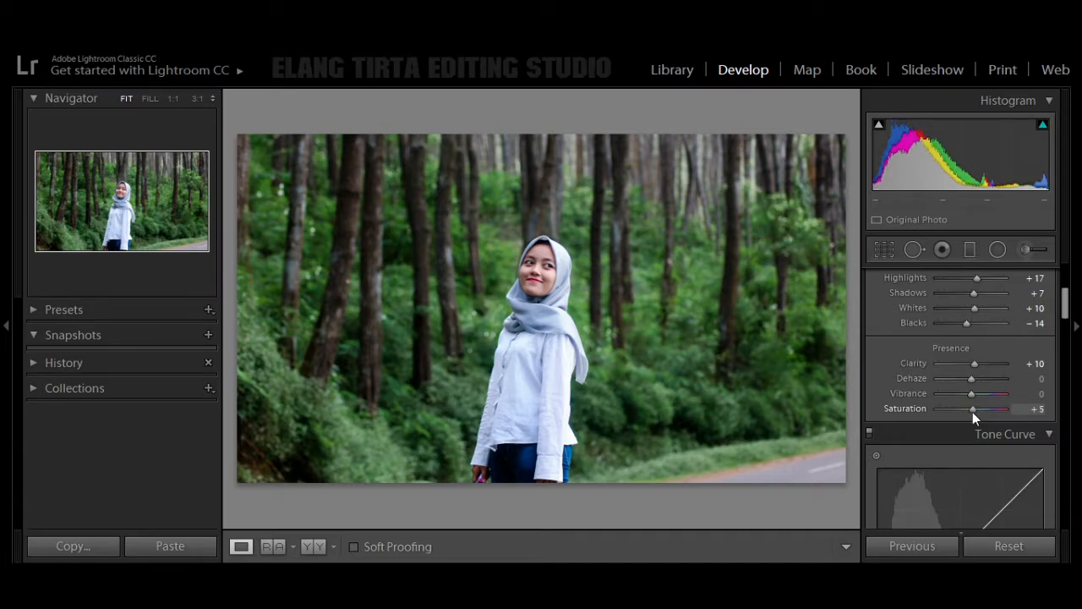
# Step: Shape the tone curve by raising the Lights region to +13 and pulling the Shadows region down
pyautogui.moveTo(1065, 302); pyautogui.dragTo(1065, 339)
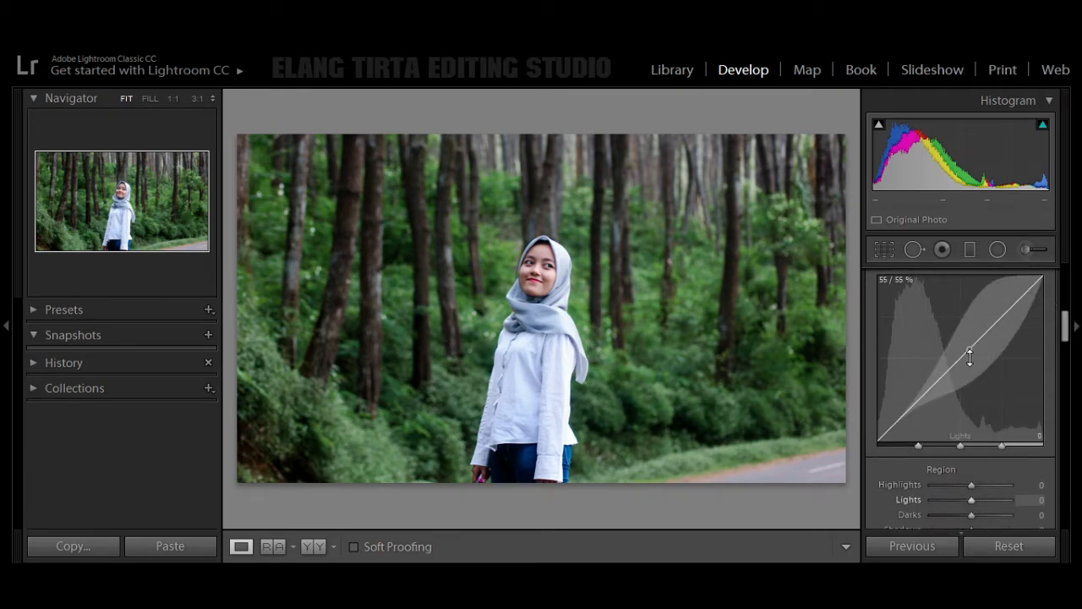
pyautogui.moveTo(970, 357); pyautogui.dragTo(969, 339)
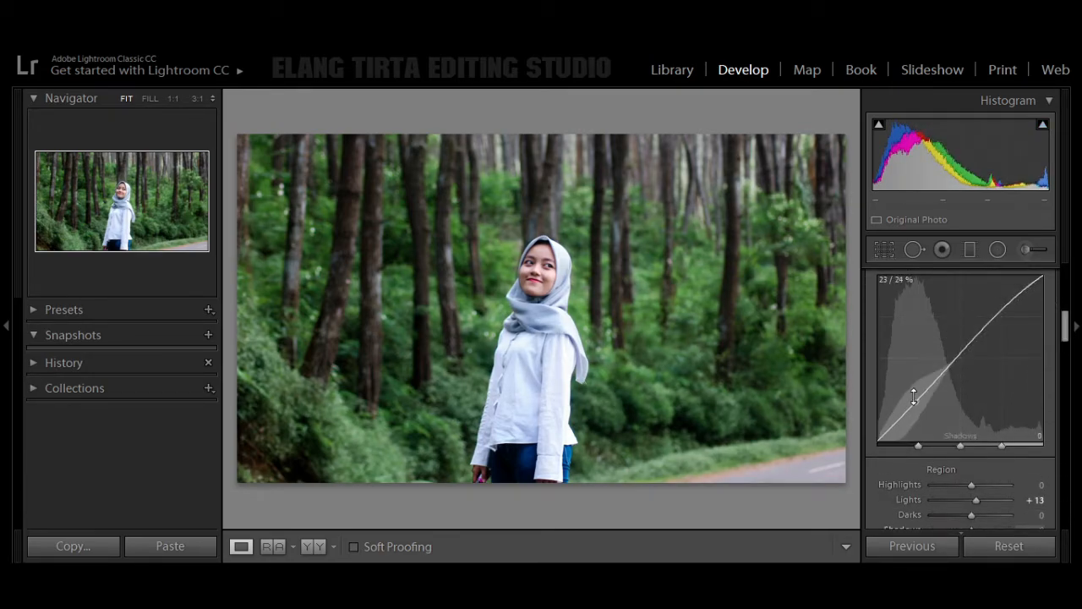
pyautogui.moveTo(910, 399); pyautogui.dragTo(909, 414)
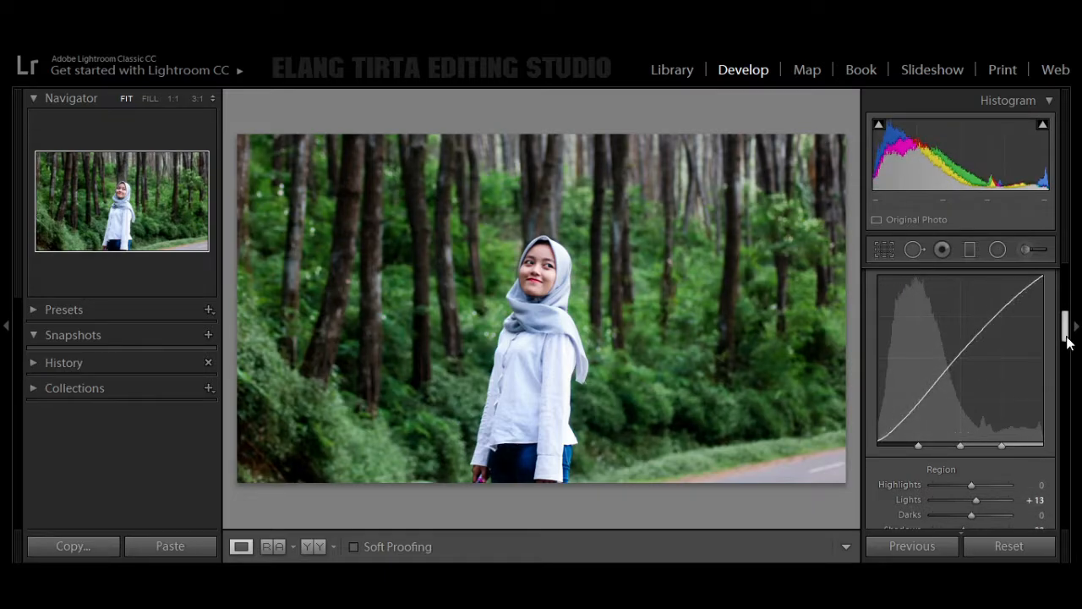
# Step: Set the HSL hue of Red to +13 and of Orange to +3
pyautogui.moveTo(1064, 338); pyautogui.dragTo(1066, 381)
pyautogui.click(883, 282)
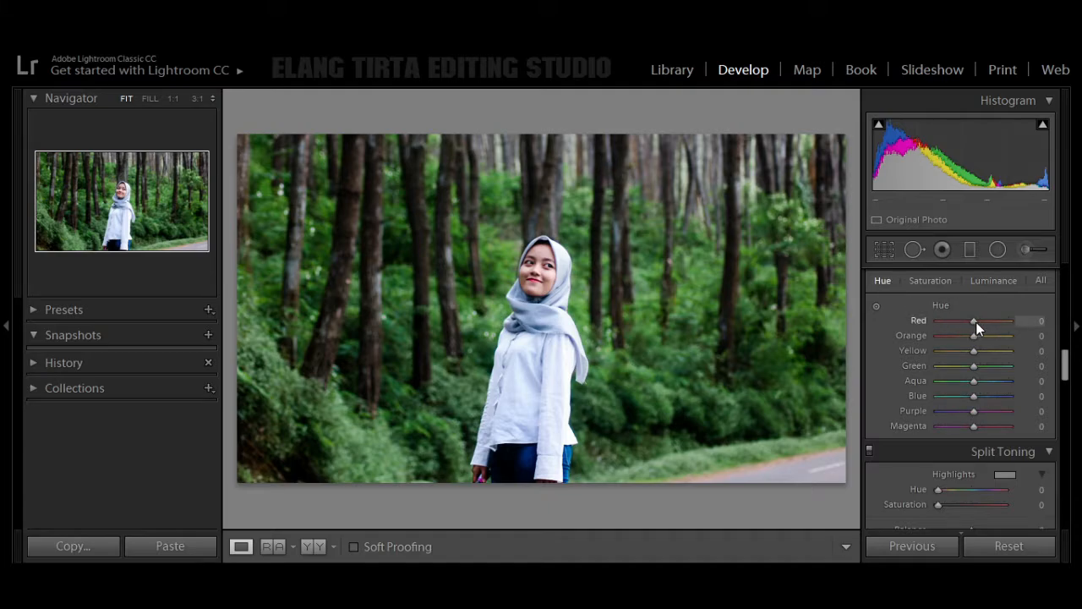
pyautogui.moveTo(977, 323); pyautogui.dragTo(980, 326)
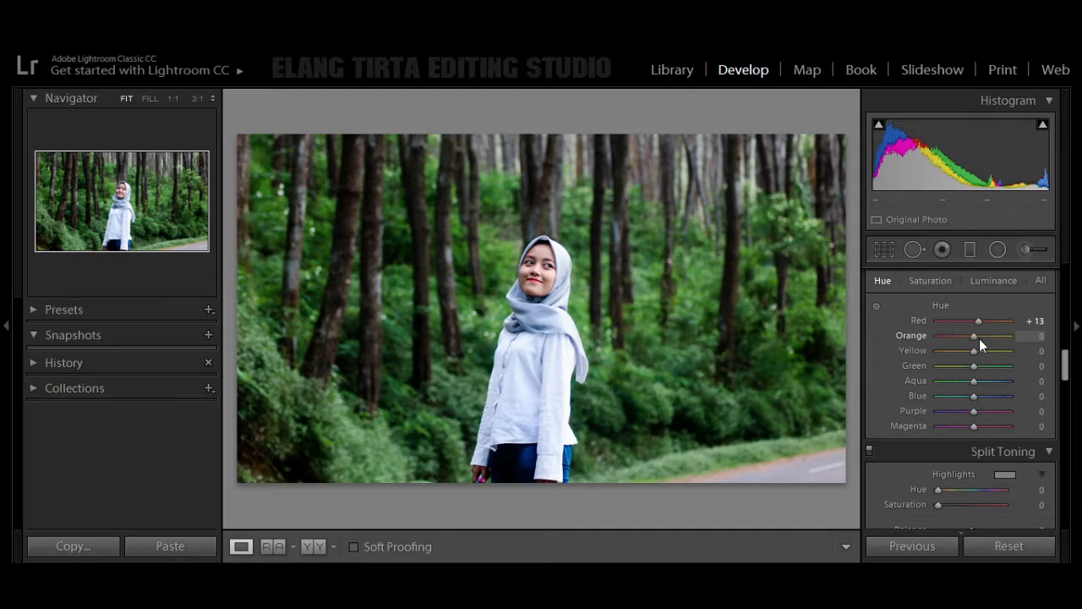
pyautogui.moveTo(979, 338); pyautogui.dragTo(981, 338)
pyautogui.click(1044, 337)
pyautogui.write('3')
# Step: Set the HSL hue of Green to +18 and of Blue to +6
pyautogui.moveTo(970, 369); pyautogui.dragTo(975, 396)
pyautogui.hotkey('ctrl', 'z')
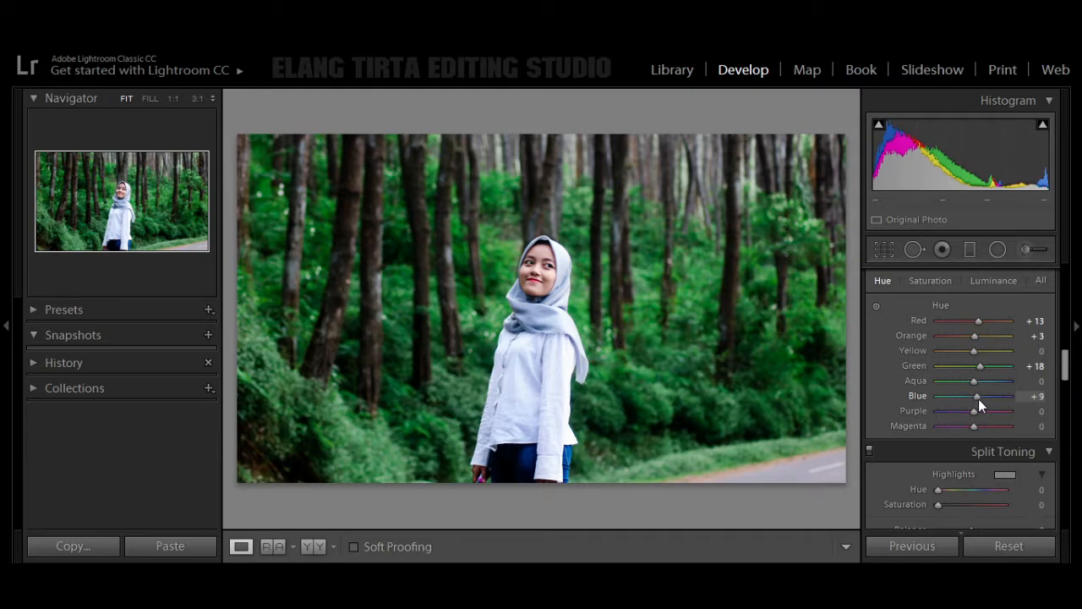
pyautogui.click(1037, 395)
pyautogui.write('6')
pyautogui.press('Return')
# Step: Set the HSL hue of Purple to +24 and of Magenta to +19
pyautogui.moveTo(975, 413)
pyautogui.mouseDown()
pyautogui.moveTo(988, 414)
pyautogui.moveTo(981, 427)
pyautogui.mouseUp()
pyautogui.click(1044, 427)
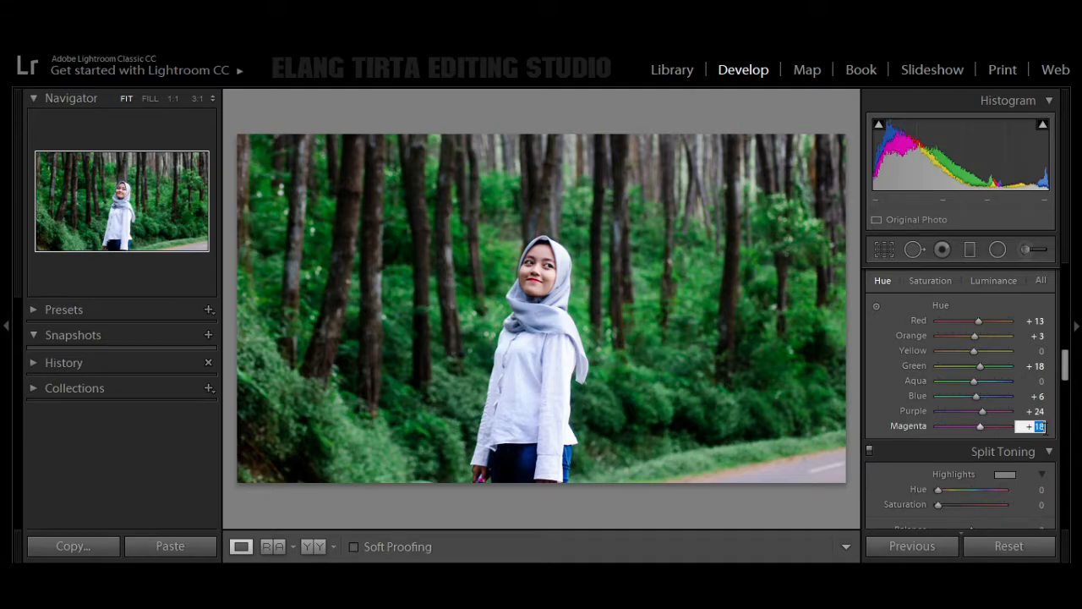
pyautogui.write('18')
pyautogui.press('Return')
# Step: Set the HSL saturation of Red to +20, Orange to +30, Yellow to +60 and Green to -22
pyautogui.click(927, 282)
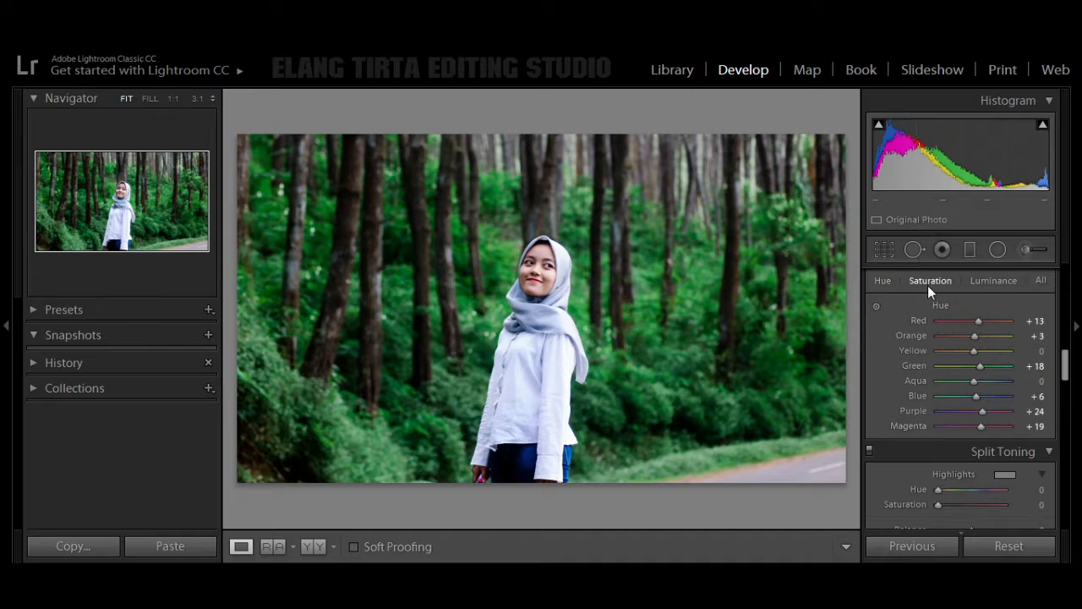
pyautogui.moveTo(973, 322)
pyautogui.mouseDown()
pyautogui.moveTo(991, 325)
pyautogui.moveTo(976, 335)
pyautogui.moveTo(986, 338)
pyautogui.mouseUp()
pyautogui.click(1044, 335)
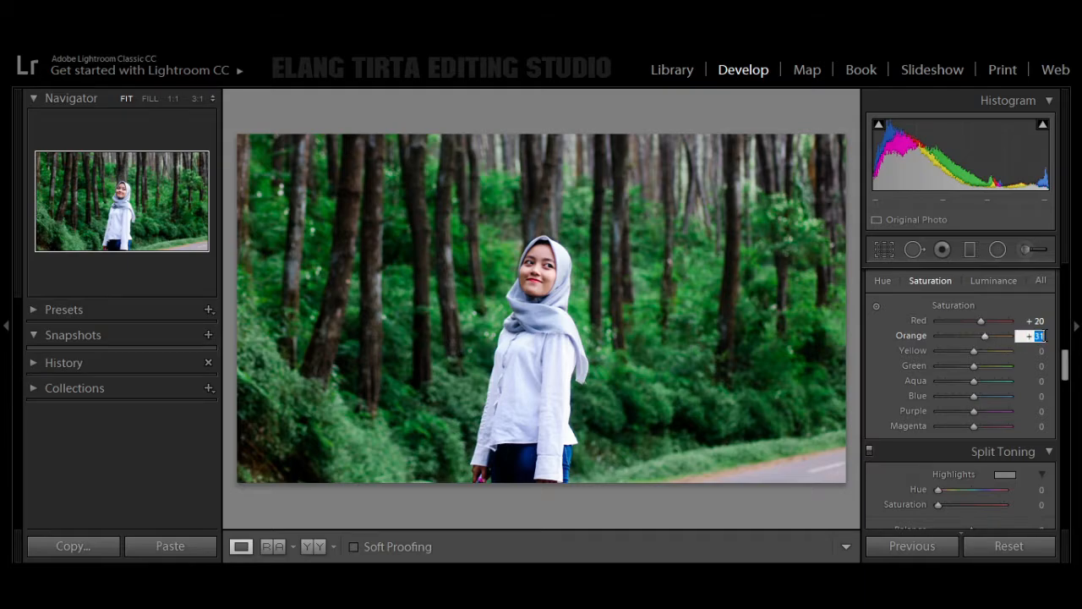
pyautogui.write('30')
pyautogui.moveTo(970, 354)
pyautogui.mouseDown()
pyautogui.moveTo(994, 356)
pyautogui.moveTo(967, 364)
pyautogui.mouseUp()
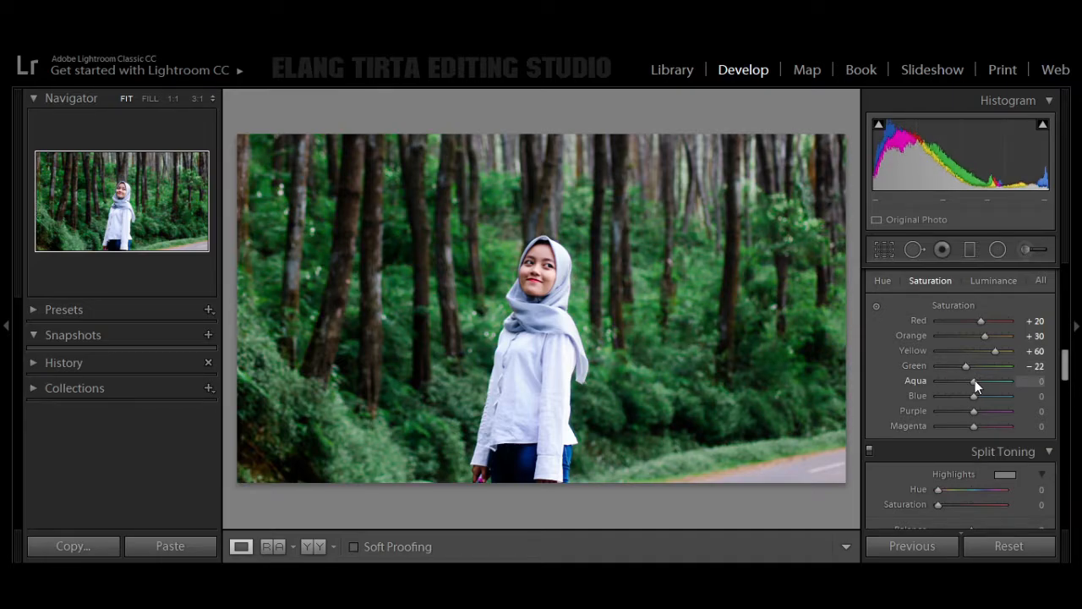
# Step: Set the HSL saturation of Blue to +13, Purple to -12 and Magenta to -15
pyautogui.moveTo(972, 394)
pyautogui.mouseDown()
pyautogui.moveTo(983, 399)
pyautogui.moveTo(969, 410)
pyautogui.mouseUp()
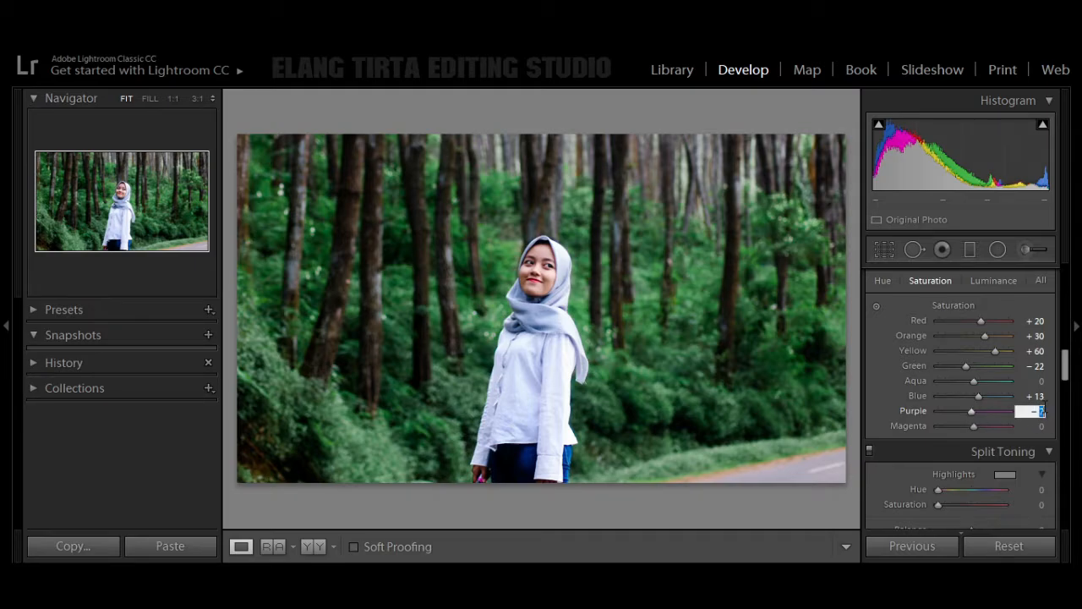
pyautogui.moveTo(1042, 411); pyautogui.dragTo(1010, 419)
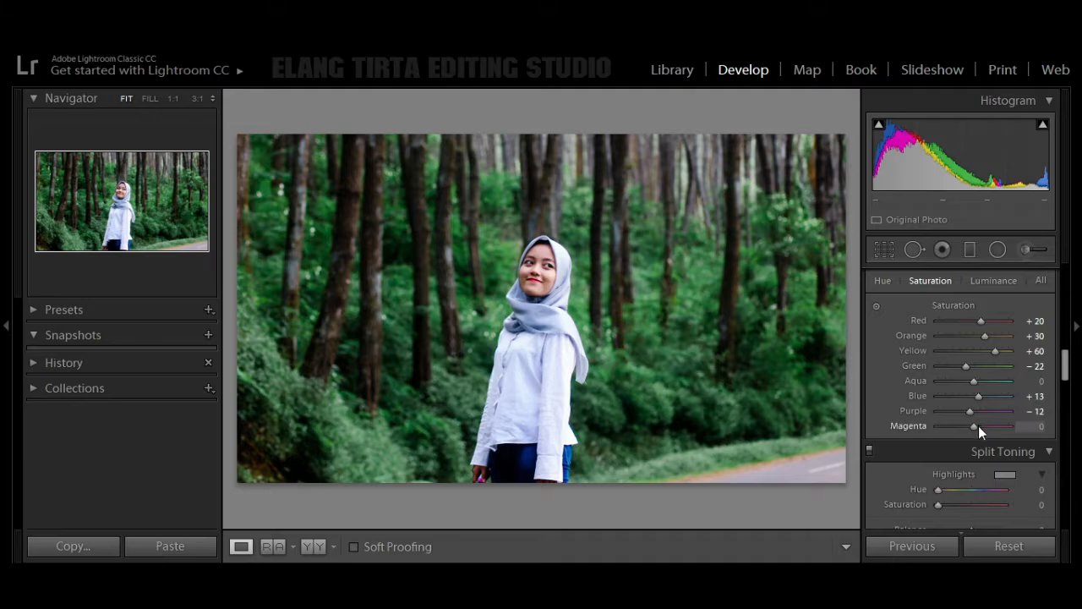
pyautogui.moveTo(977, 431); pyautogui.dragTo(974, 429)
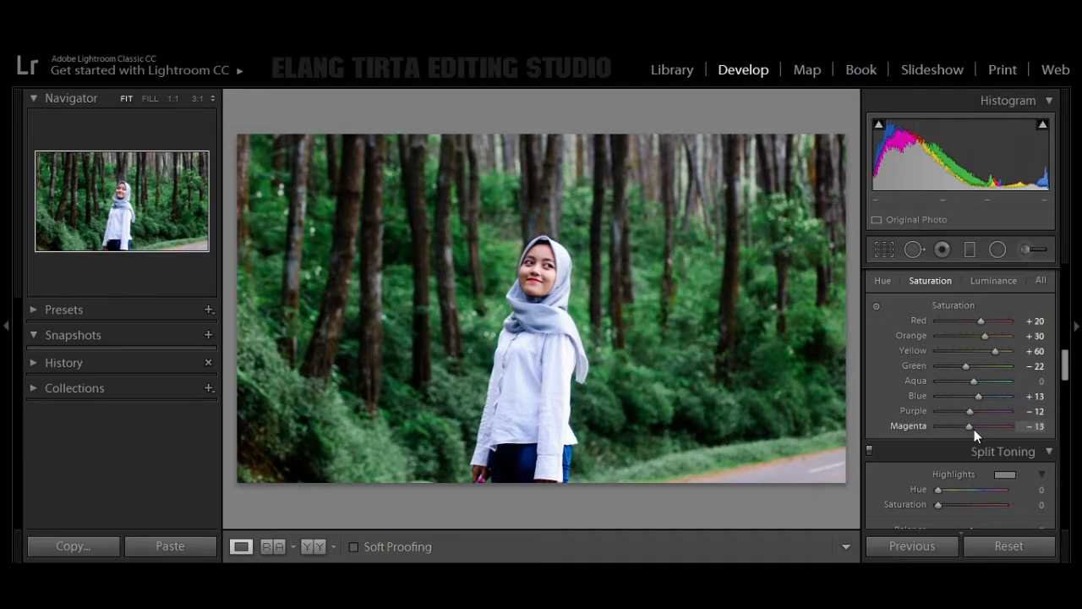
pyautogui.click(1040, 428)
pyautogui.write('-15')
# Step: Set the HSL luminance of Red to -10 and of Orange to -7
pyautogui.click(992, 281)
pyautogui.moveTo(974, 320)
pyautogui.mouseDown()
pyautogui.moveTo(995, 325)
pyautogui.moveTo(969, 323)
pyautogui.mouseUp()
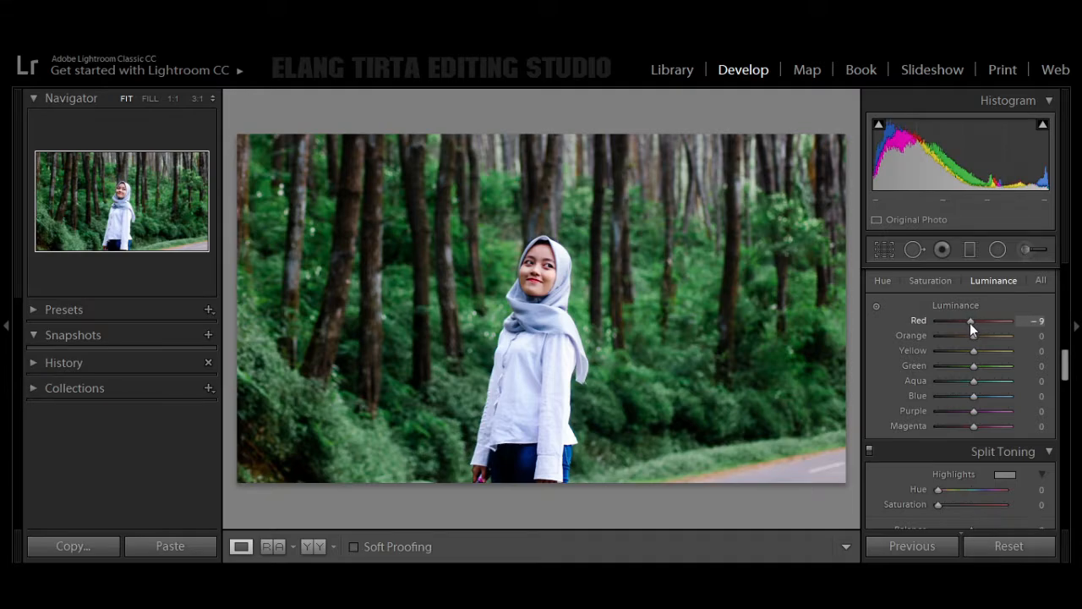
pyautogui.click(1045, 322)
pyautogui.write('-10')
pyautogui.press('Return')
pyautogui.moveTo(974, 335); pyautogui.dragTo(969, 341)
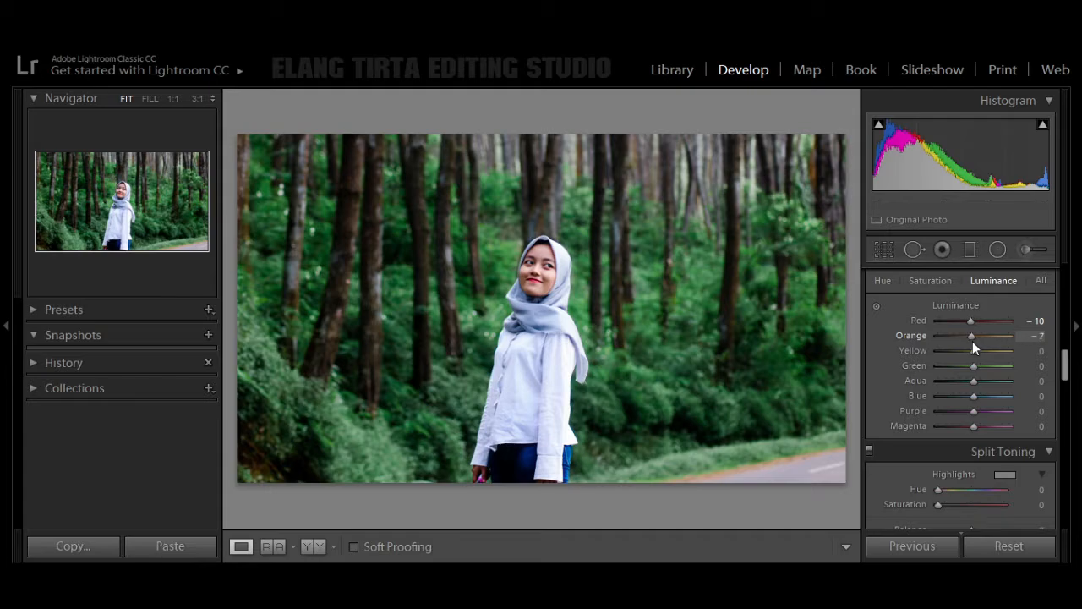
pyautogui.click(1044, 336)
pyautogui.write('6')
# Step: Set the HSL luminance of Green to -17, leaving Yellow at 0
pyautogui.moveTo(973, 350); pyautogui.dragTo(969, 366)
pyautogui.hotkey('ctrl', 'z')
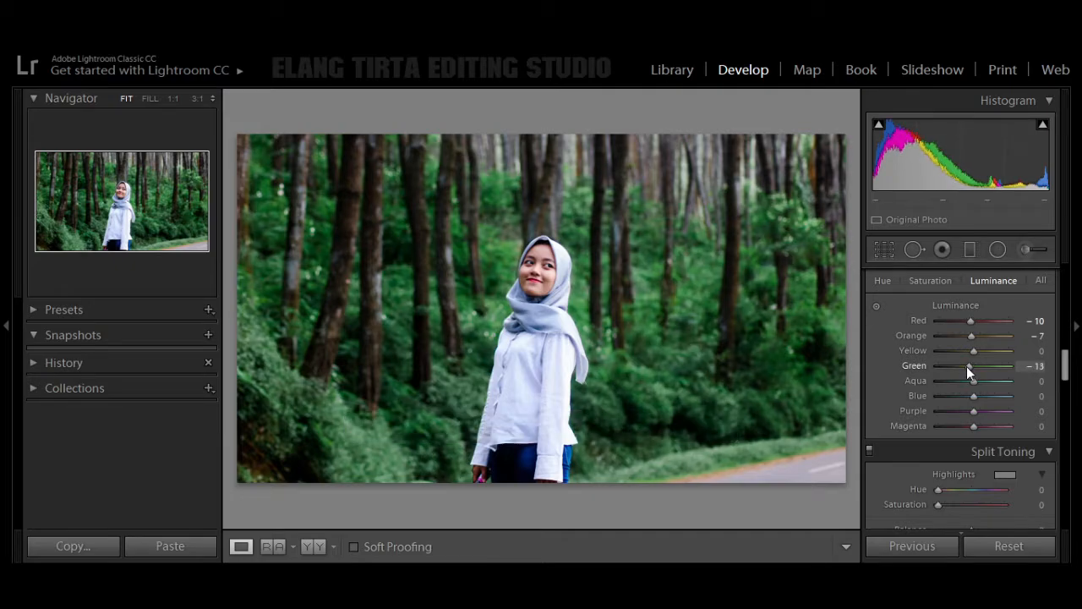
pyautogui.doubleClick(964, 365)
pyautogui.click(1046, 366)
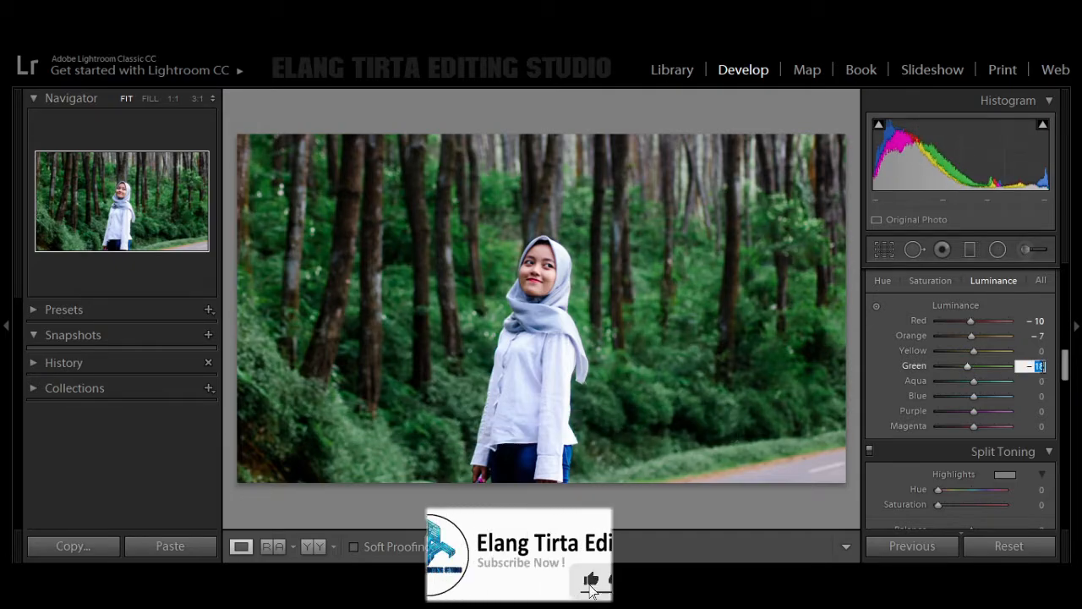
pyautogui.write('- 17')
pyautogui.press('Return')
# Step: Set the HSL luminance of Aqua to -17, Blue to -18, Purple to -11 and Magenta to +9
pyautogui.moveTo(973, 381); pyautogui.dragTo(968, 382)
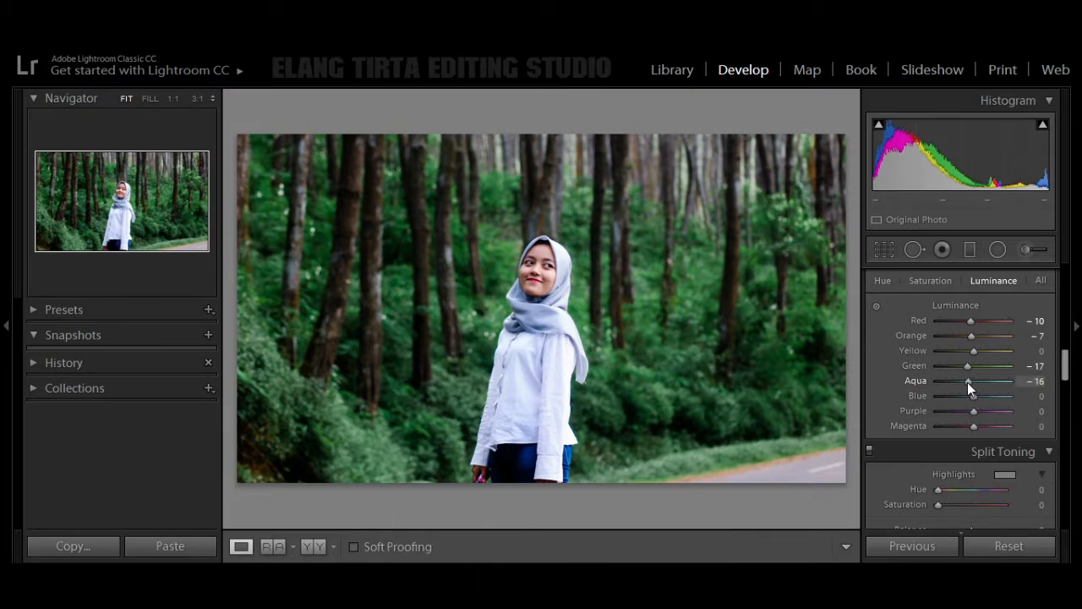
pyautogui.click(1040, 380)
pyautogui.write('17')
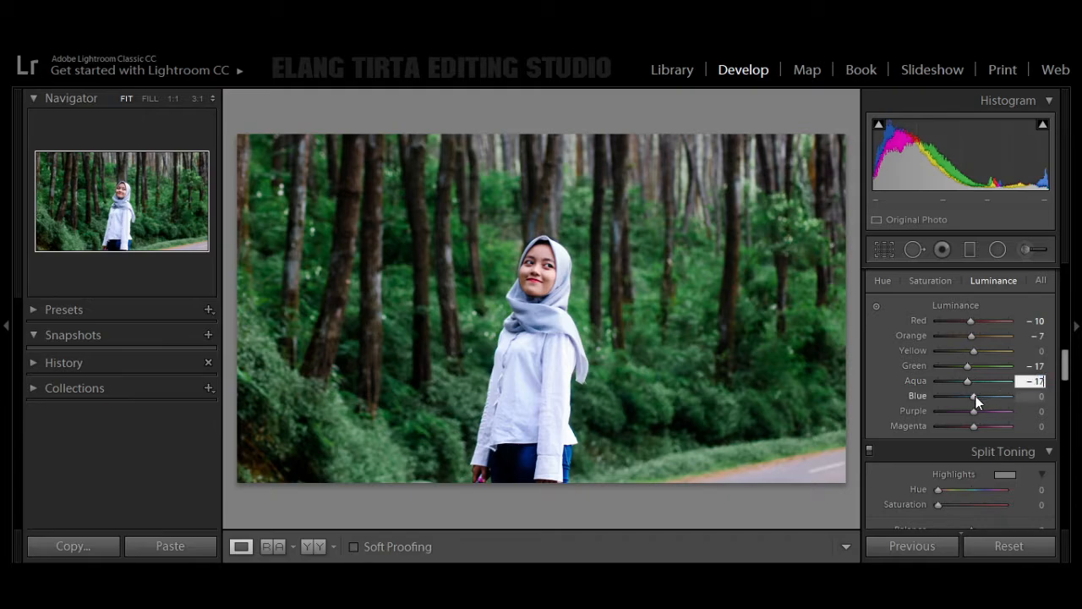
pyautogui.moveTo(975, 396); pyautogui.dragTo(975, 424)
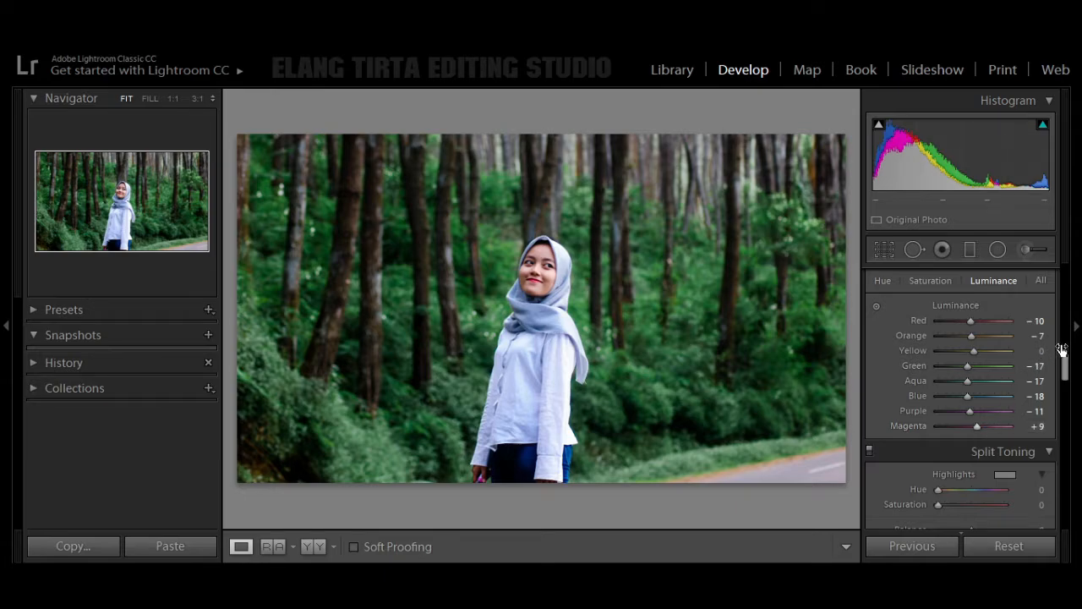
# Step: Set the split toning highlights saturation to 5 and the balance to +7, keeping the highlights hue at 0
pyautogui.moveTo(1066, 365); pyautogui.dragTo(1059, 383)
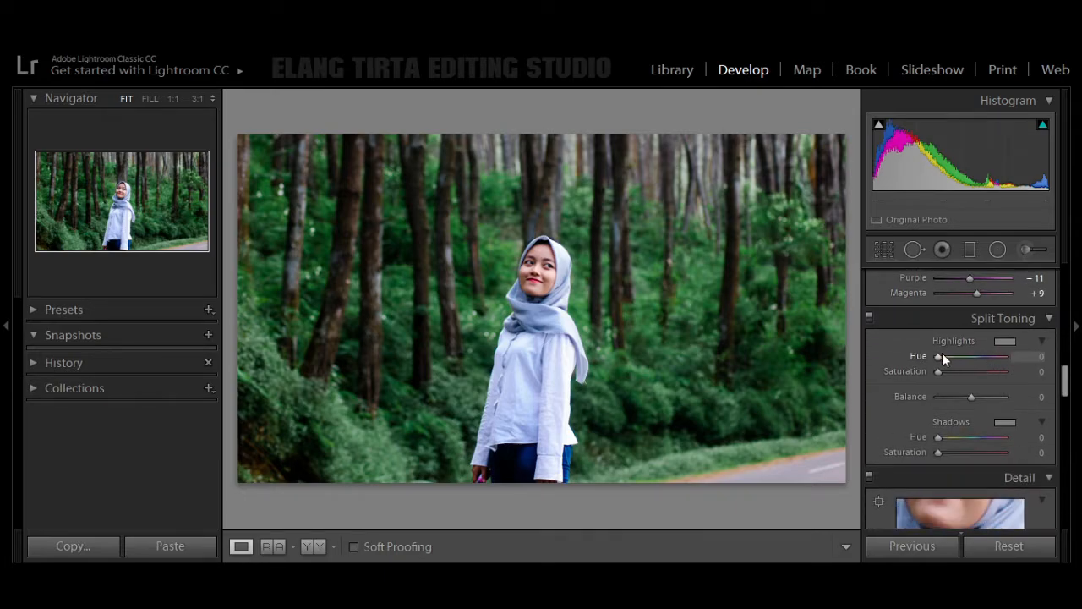
pyautogui.moveTo(941, 355); pyautogui.dragTo(959, 360)
pyautogui.hotkey('ctrl', 'z')
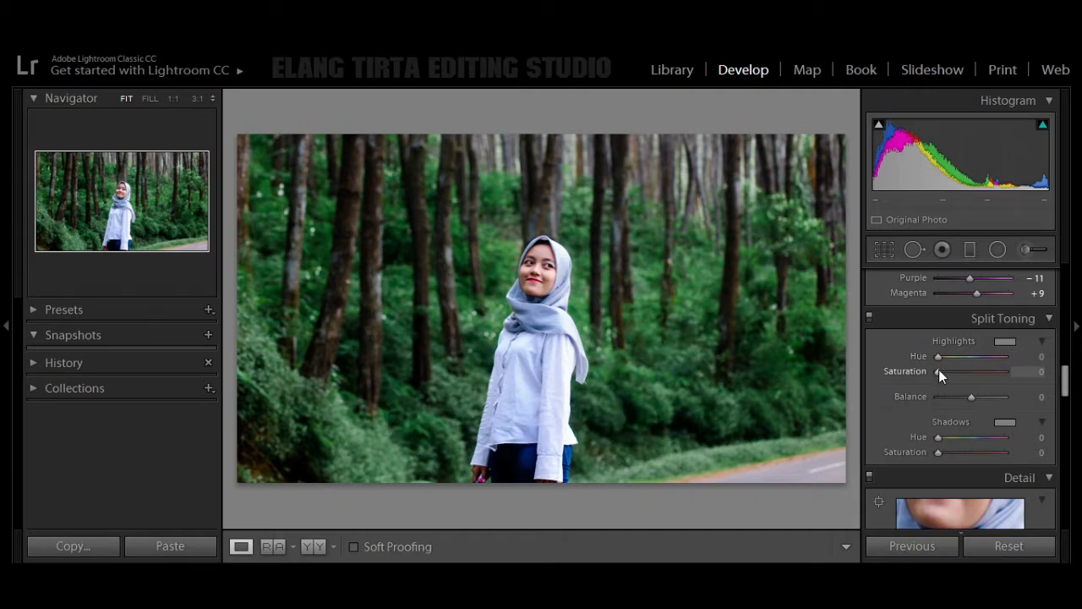
pyautogui.moveTo(940, 371); pyautogui.dragTo(971, 395)
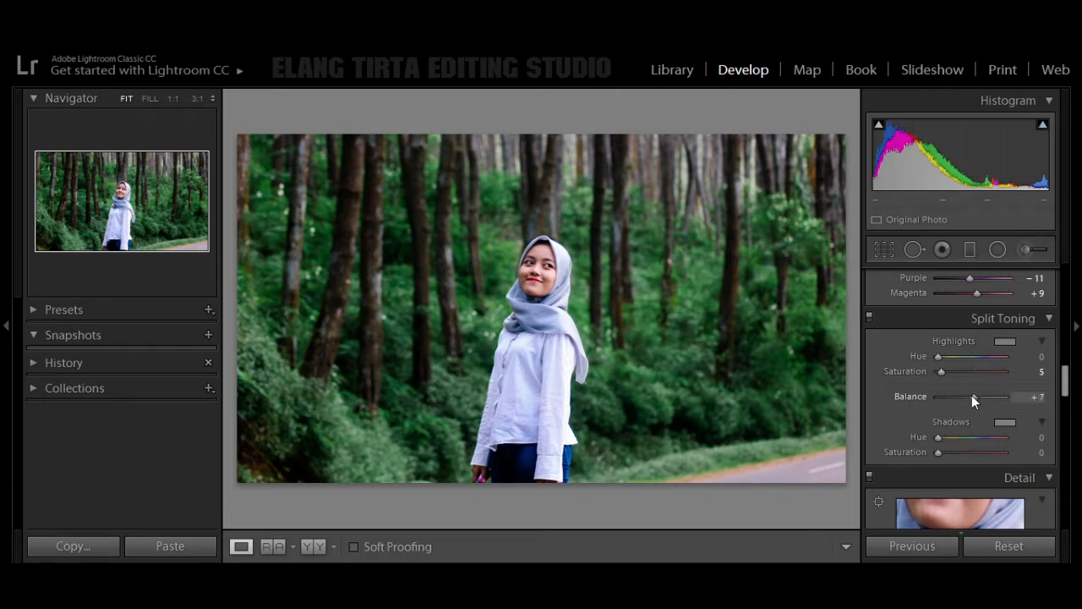
# Step: Set the split toning shadows saturation to 5, keeping the shadows hue at 0
pyautogui.click(944, 435)
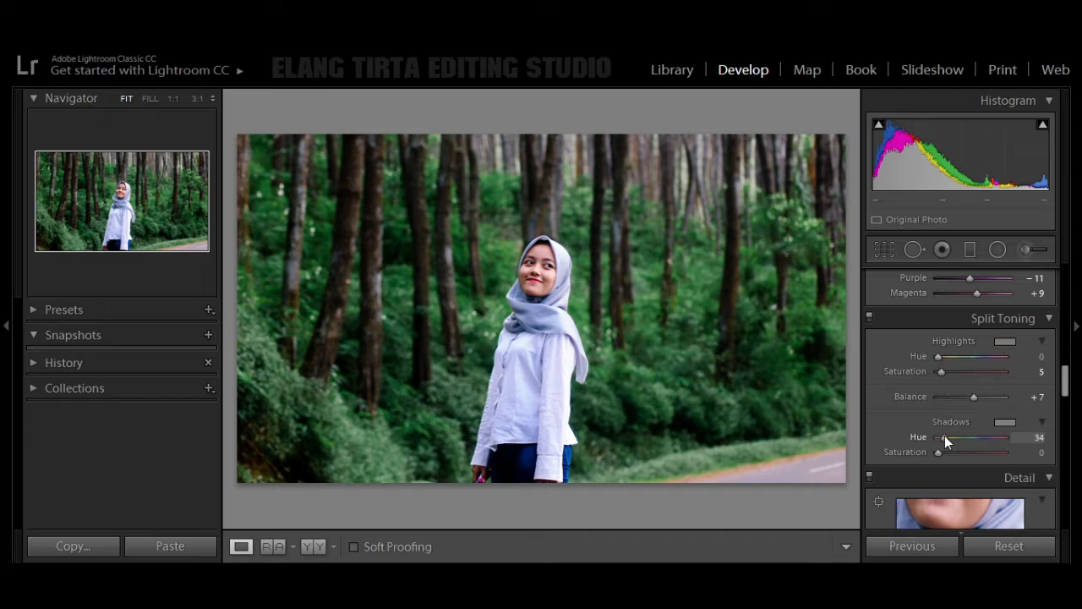
pyautogui.hotkey('ctrl', 'z')
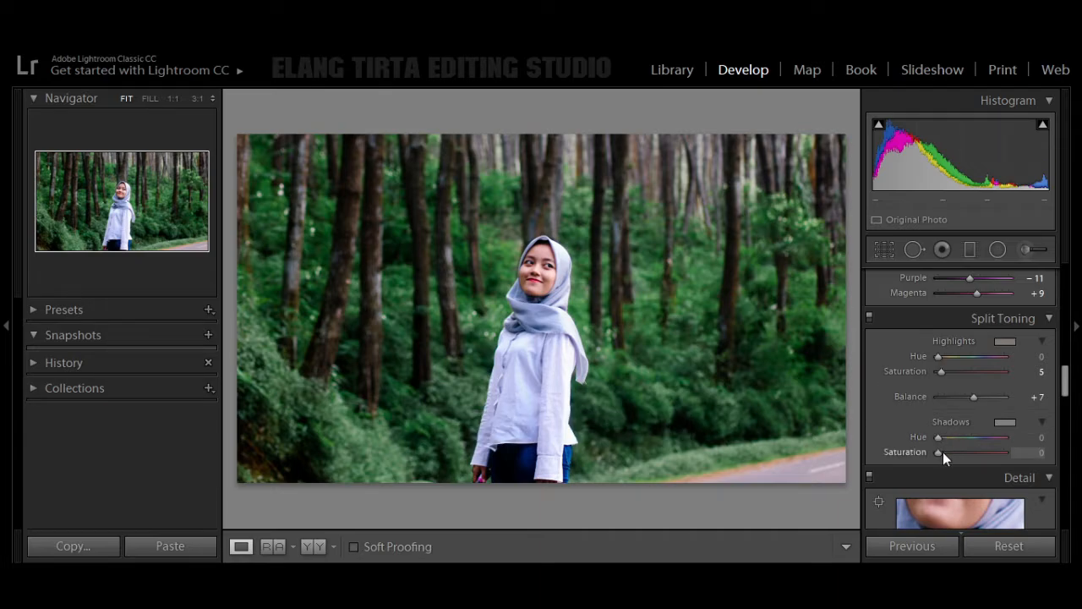
pyautogui.moveTo(942, 452); pyautogui.dragTo(946, 451)
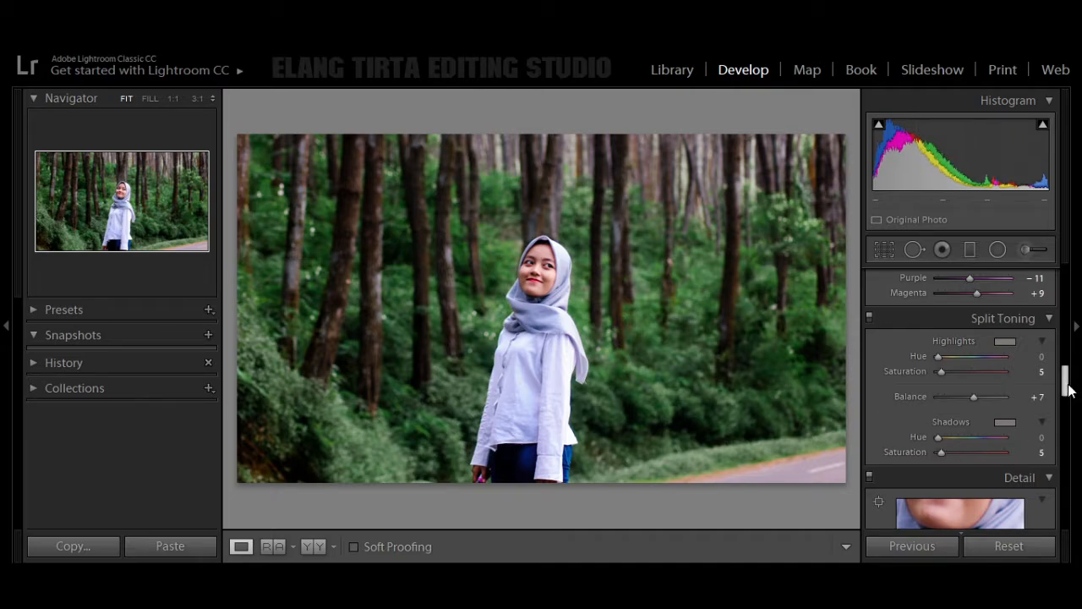
# Step: Set the sharpening Amount to 65
pyautogui.moveTo(1065, 381); pyautogui.dragTo(1065, 428)
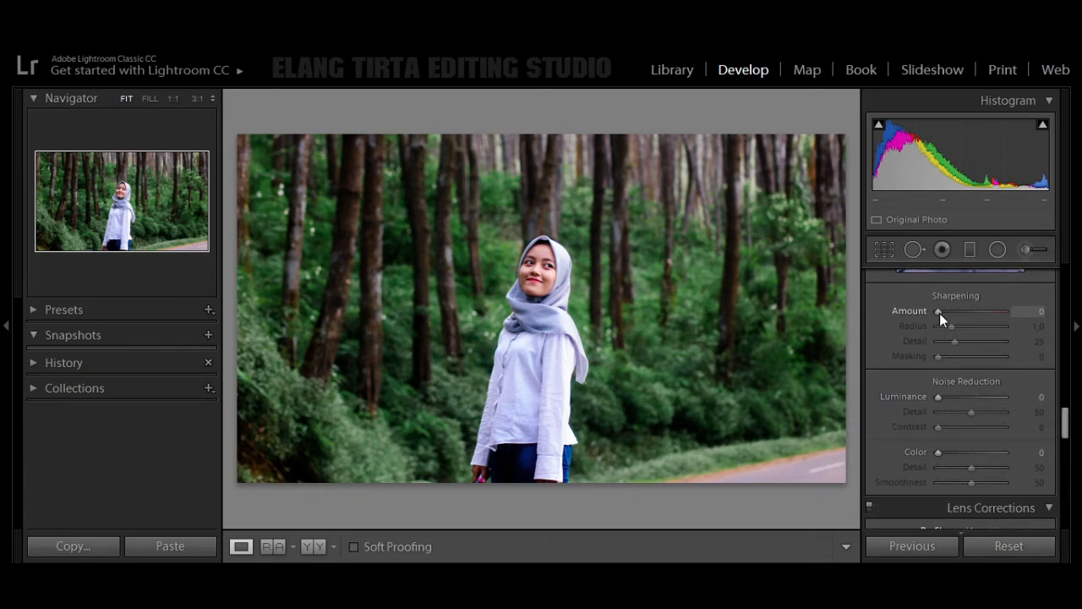
pyautogui.moveTo(940, 313); pyautogui.dragTo(969, 329)
pyautogui.click(1039, 311)
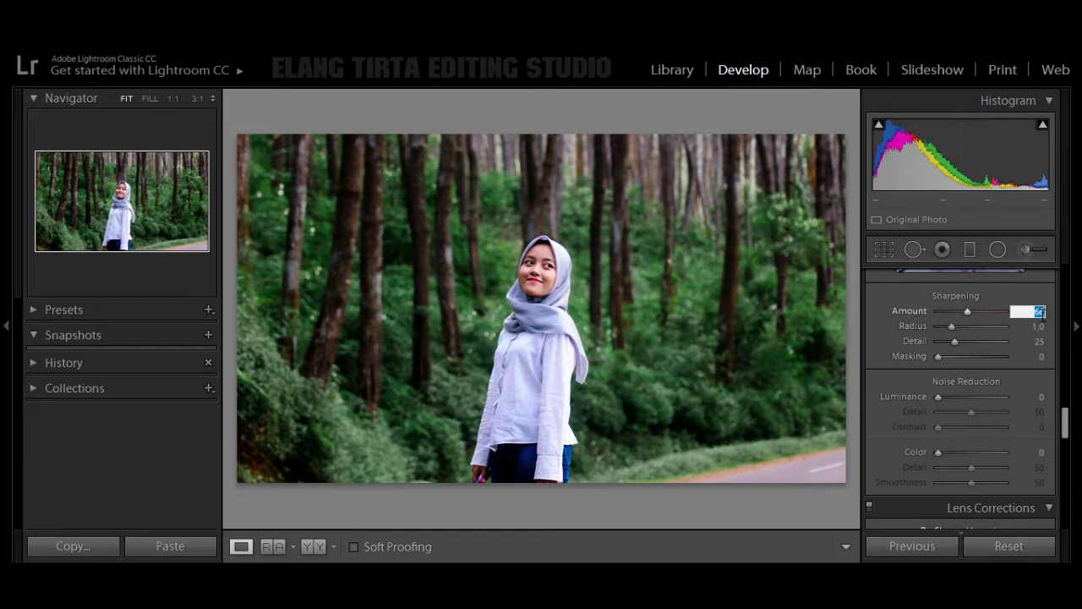
pyautogui.write('65')
# Step: Keep the sharpening Radius at 1.0 and set its Detail to 12 and Masking to 10
pyautogui.moveTo(956, 327); pyautogui.dragTo(959, 331)
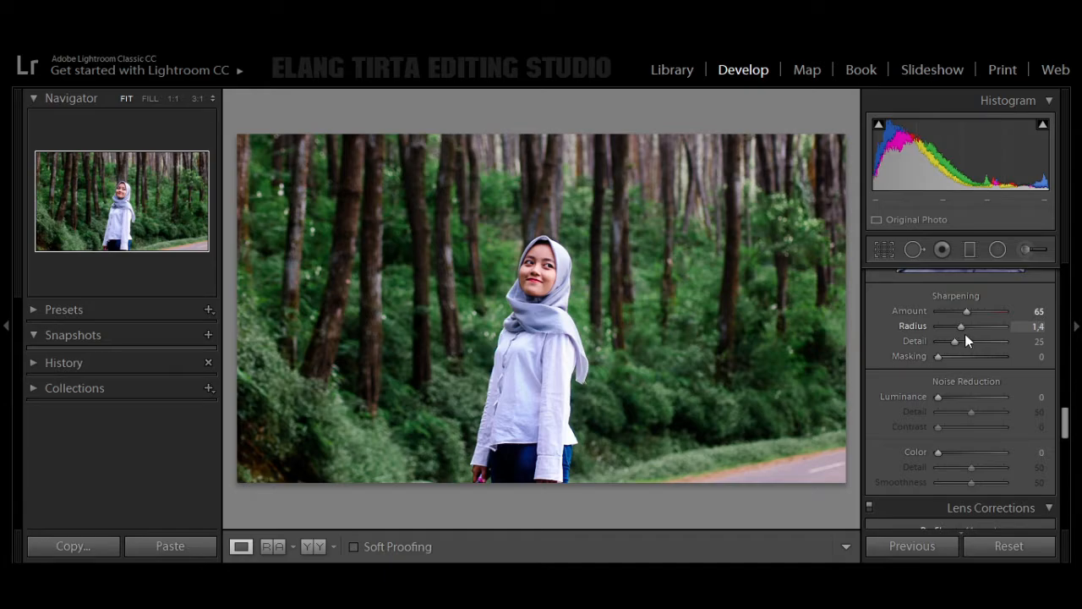
pyautogui.moveTo(969, 339); pyautogui.dragTo(972, 342)
pyautogui.moveTo(957, 332)
pyautogui.mouseDown()
pyautogui.moveTo(962, 344)
pyautogui.moveTo(947, 344)
pyautogui.mouseUp()
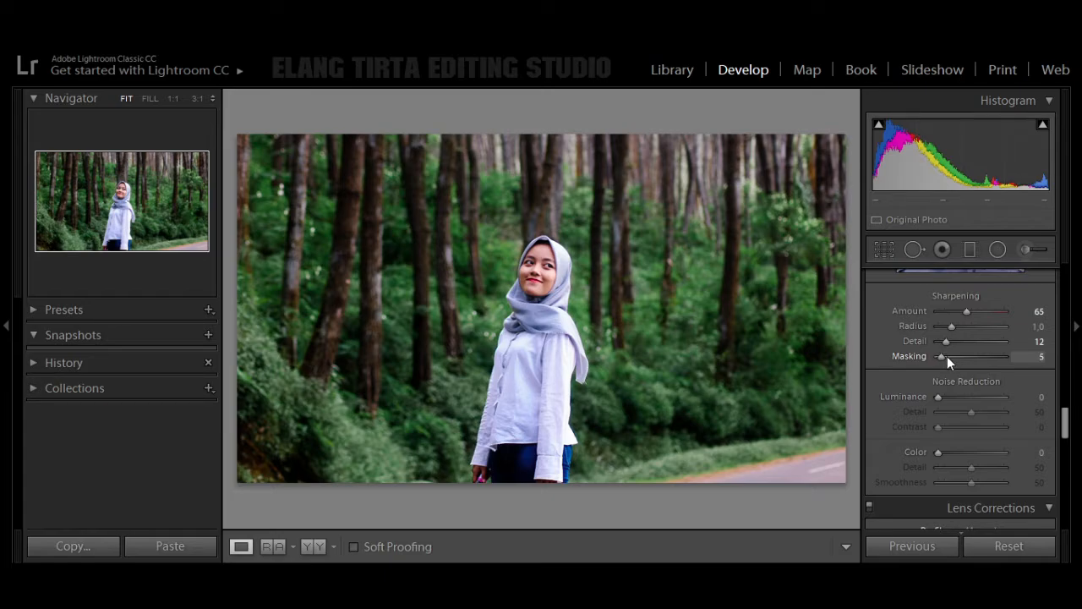
pyautogui.moveTo(949, 356); pyautogui.dragTo(951, 360)
# Step: Set the Color noise reduction to 35
pyautogui.click(944, 457)
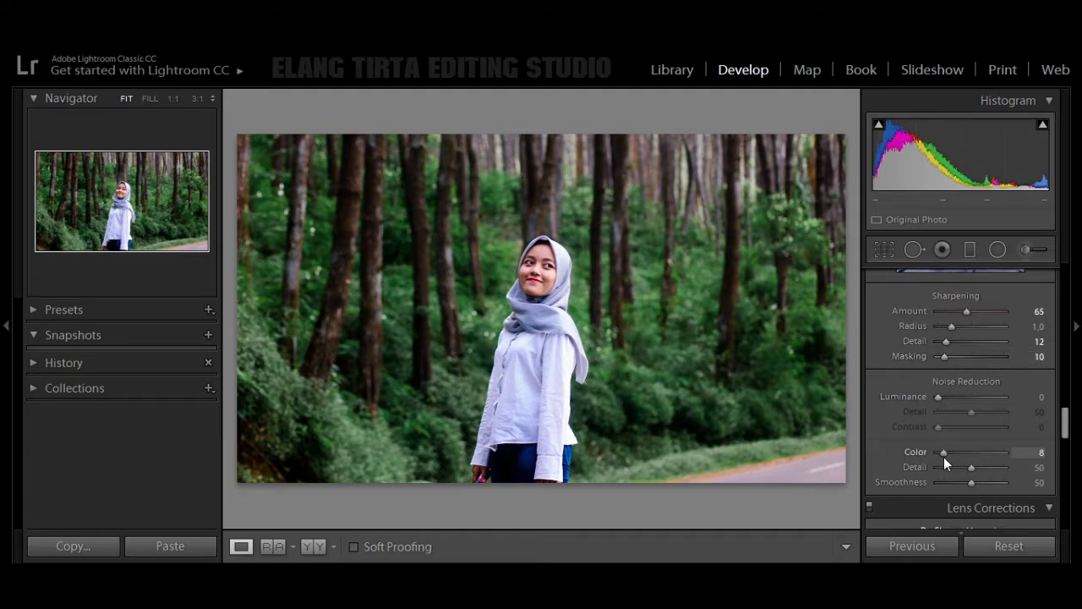
pyautogui.moveTo(943, 456); pyautogui.dragTo(946, 456)
pyautogui.moveTo(949, 457); pyautogui.dragTo(959, 456)
pyautogui.click(1039, 450)
# Step: Set the color noise reduction's Detail to 71 and Smoothness to 63
pyautogui.moveTo(972, 467); pyautogui.dragTo(987, 473)
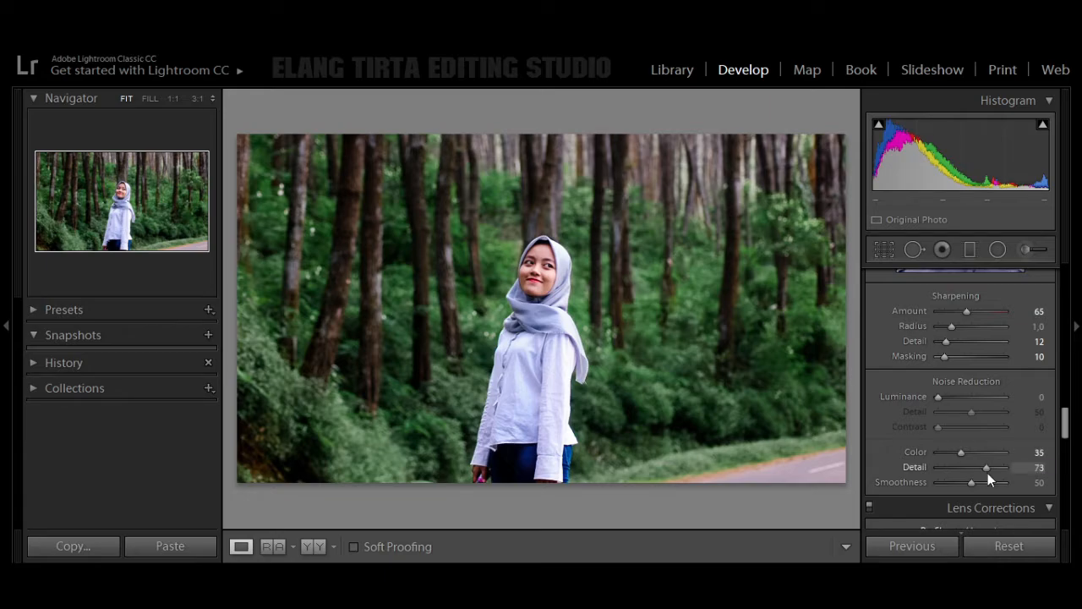
pyautogui.click(1039, 467)
pyautogui.write('71')
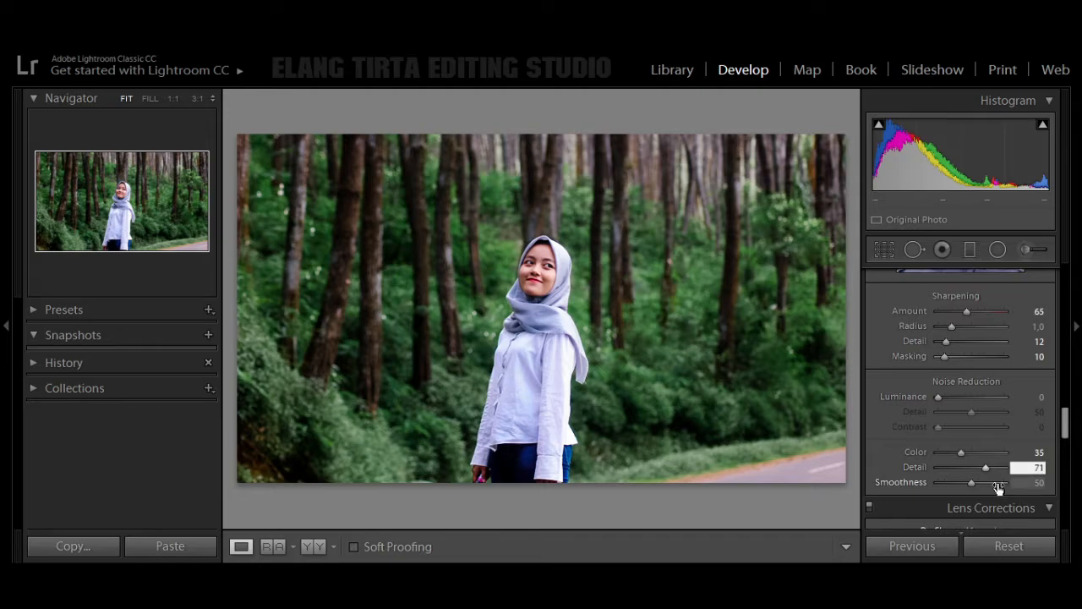
pyautogui.click(978, 485)
pyautogui.click(1039, 482)
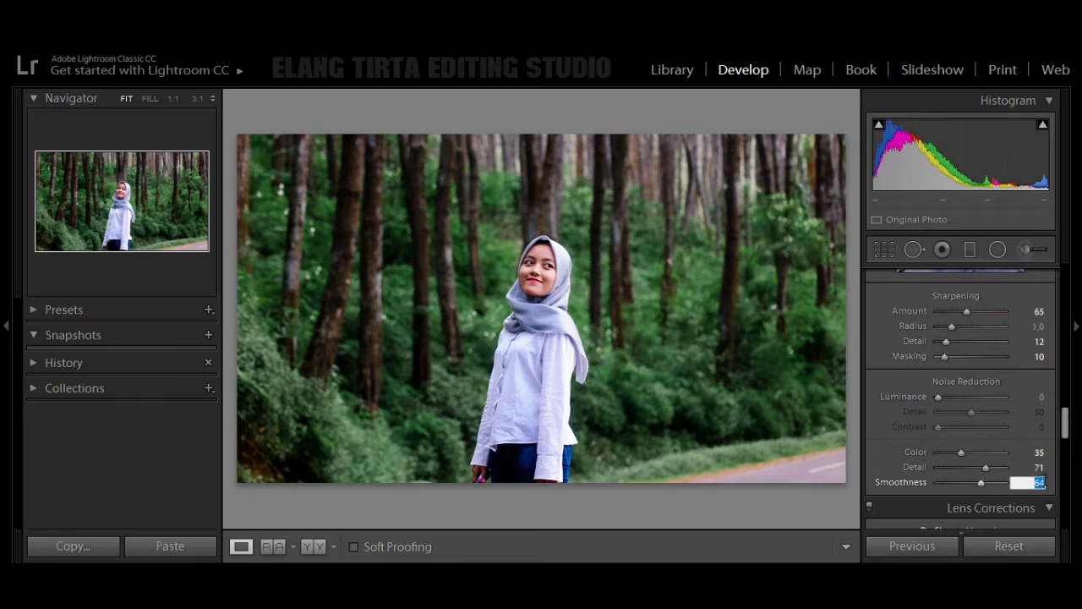
pyautogui.write('63')
pyautogui.scroll(-3, 877, 416)
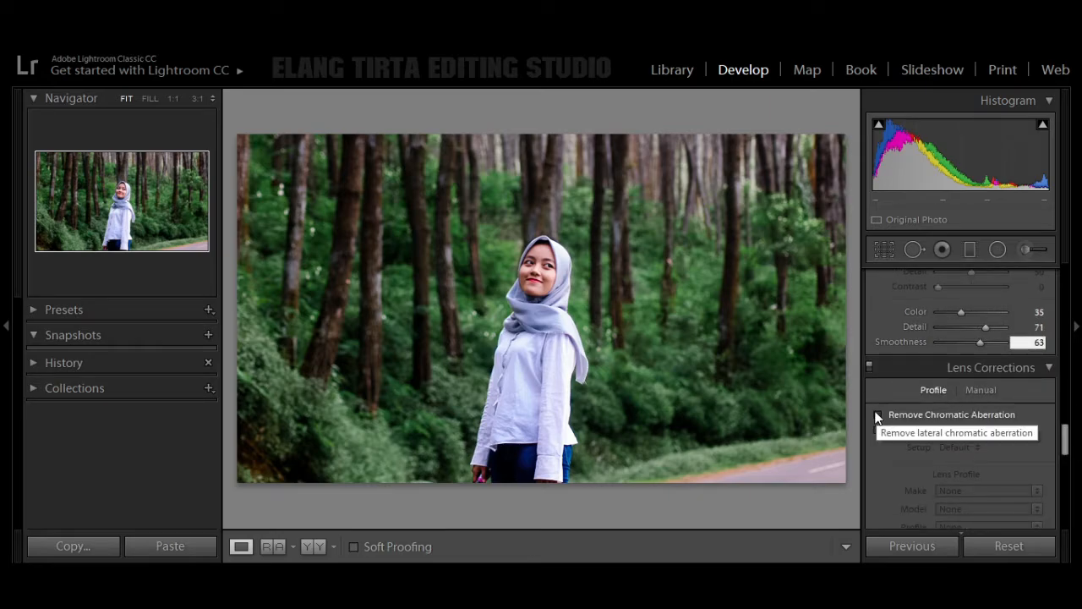
# Step: Turn on chromatic aberration removal in the lens corrections
pyautogui.click(877, 416)
# Step: Calibrate the Red Primary to Hue +13 and Saturation +48, and the Green Primary to Hue +13 and Saturation +36
pyautogui.moveTo(1065, 437); pyautogui.dragTo(1053, 518)
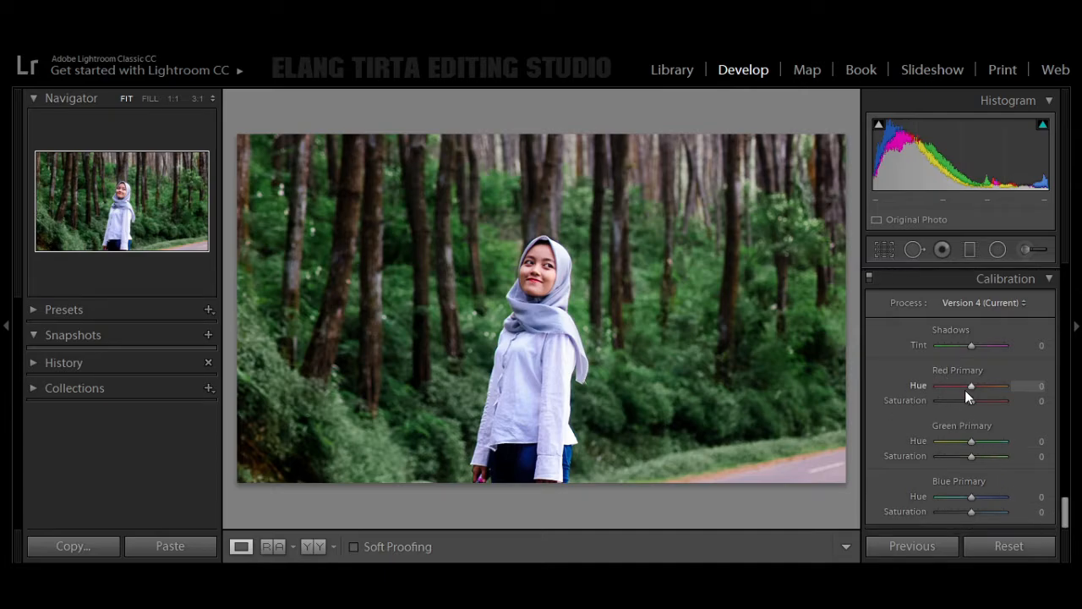
pyautogui.moveTo(967, 386); pyautogui.dragTo(988, 462)
pyautogui.click(1034, 386)
pyautogui.write('13')
pyautogui.click(1038, 442)
pyautogui.press('Down')
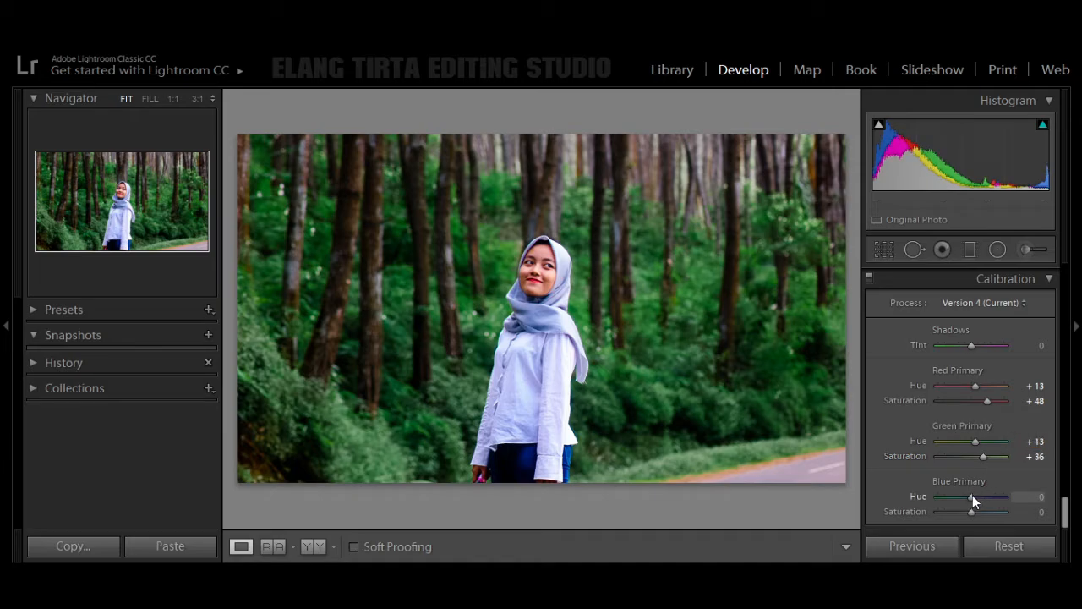
# Step: Keep the Blue Primary Hue at 0 and set its Saturation to +31 in the calibration
pyautogui.moveTo(975, 495); pyautogui.dragTo(984, 513)
pyautogui.hotkey('ctrl', 'z')
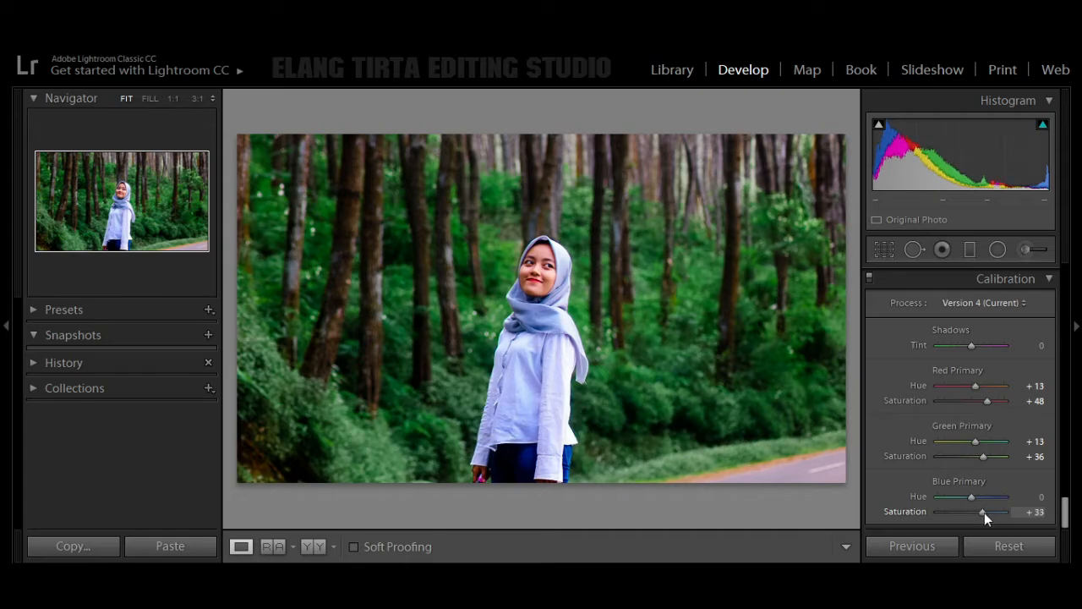
pyautogui.click(1040, 514)
pyautogui.write('31')
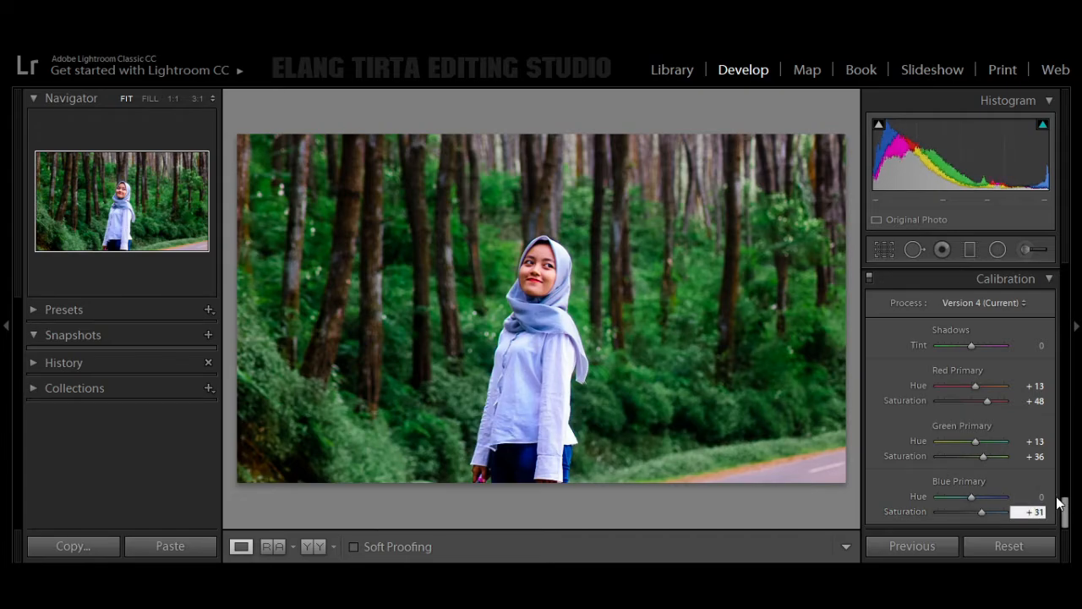
# Step: Reshape the tone curve with Lights at +4 and Darks at -35
pyautogui.moveTo(1067, 511); pyautogui.dragTo(1055, 322)
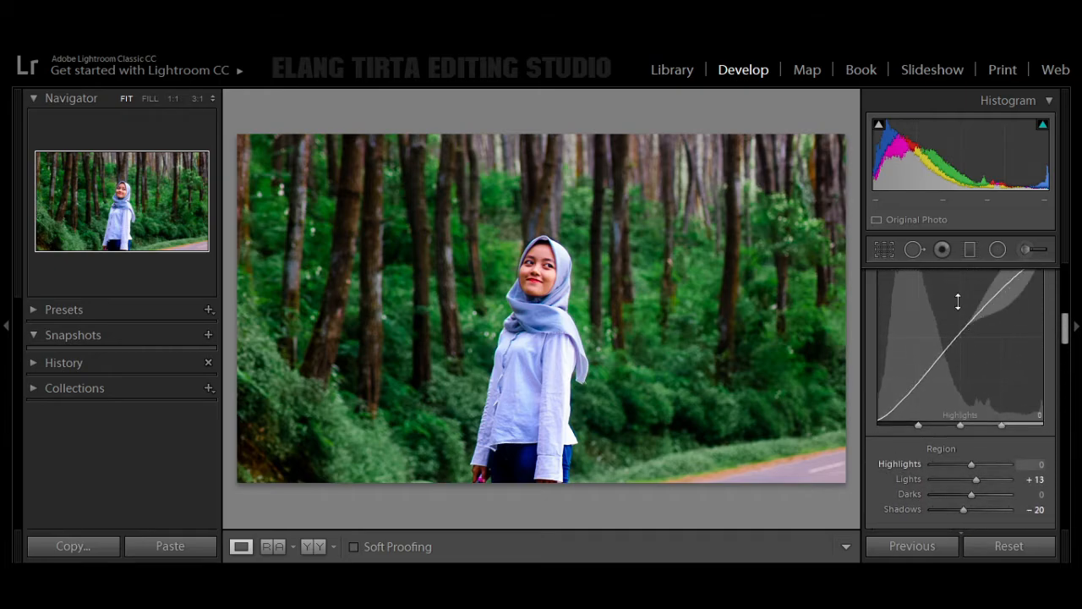
pyautogui.moveTo(944, 346); pyautogui.dragTo(971, 316)
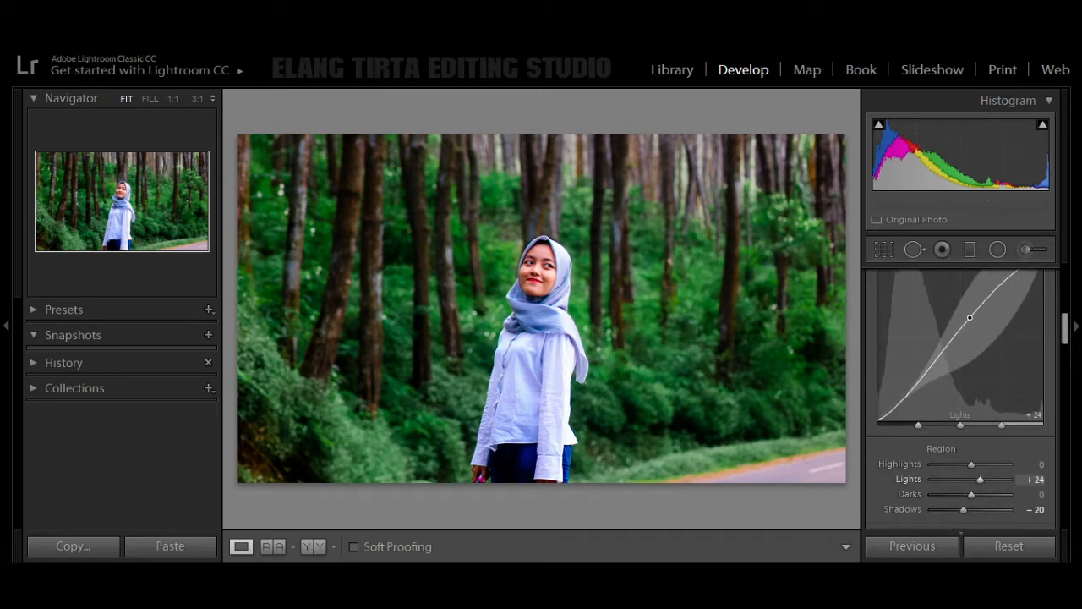
pyautogui.moveTo(922, 378); pyautogui.dragTo(922, 391)
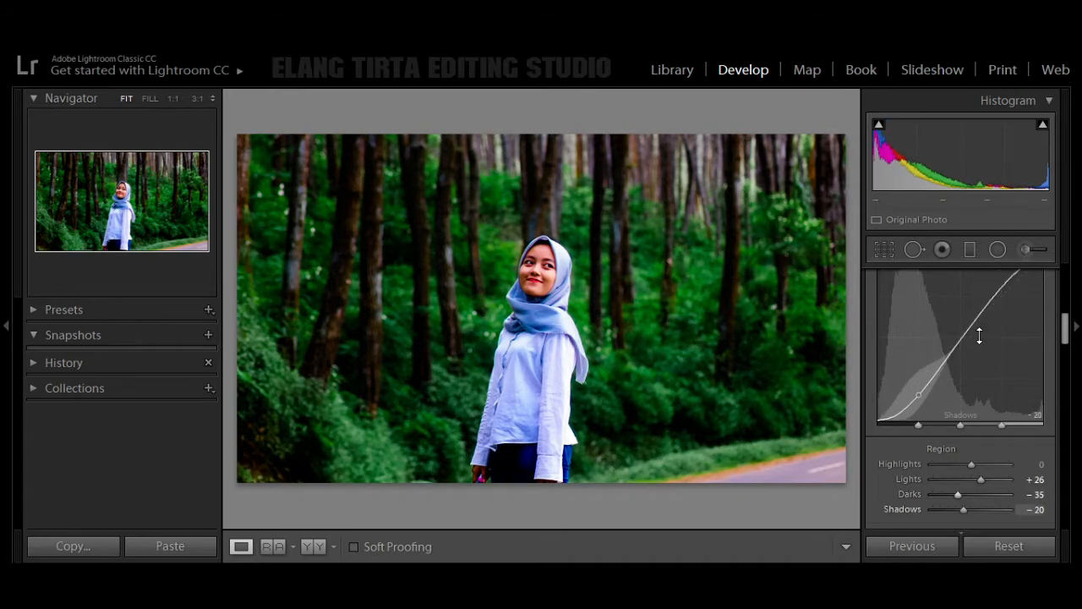
pyautogui.moveTo(979, 319); pyautogui.dragTo(981, 324)
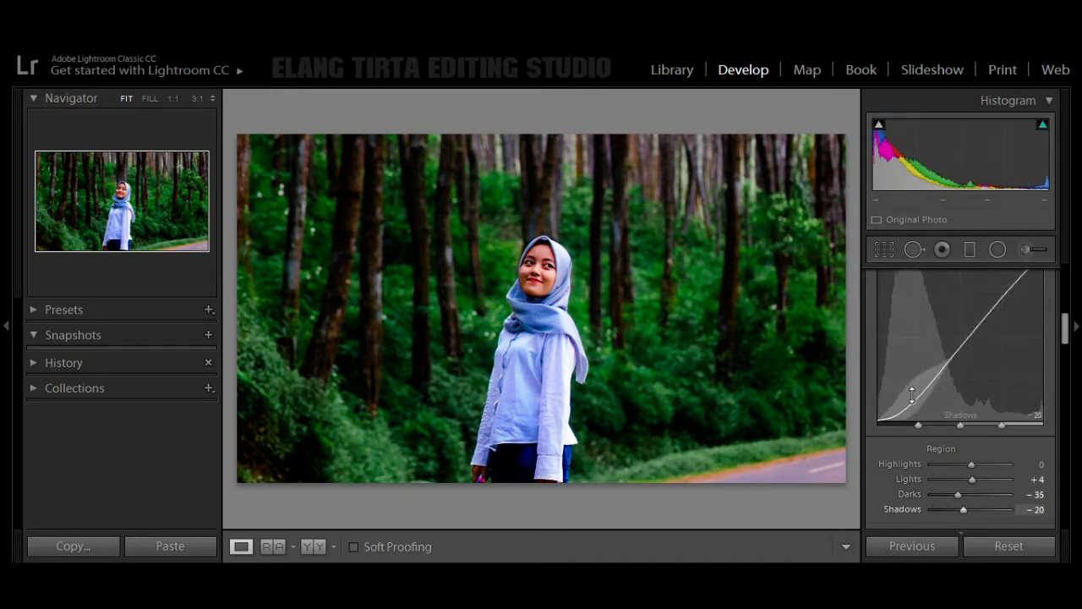
# Step: Adjust the shadow region of the tone curve to -8
pyautogui.moveTo(909, 402); pyautogui.dragTo(909, 397)
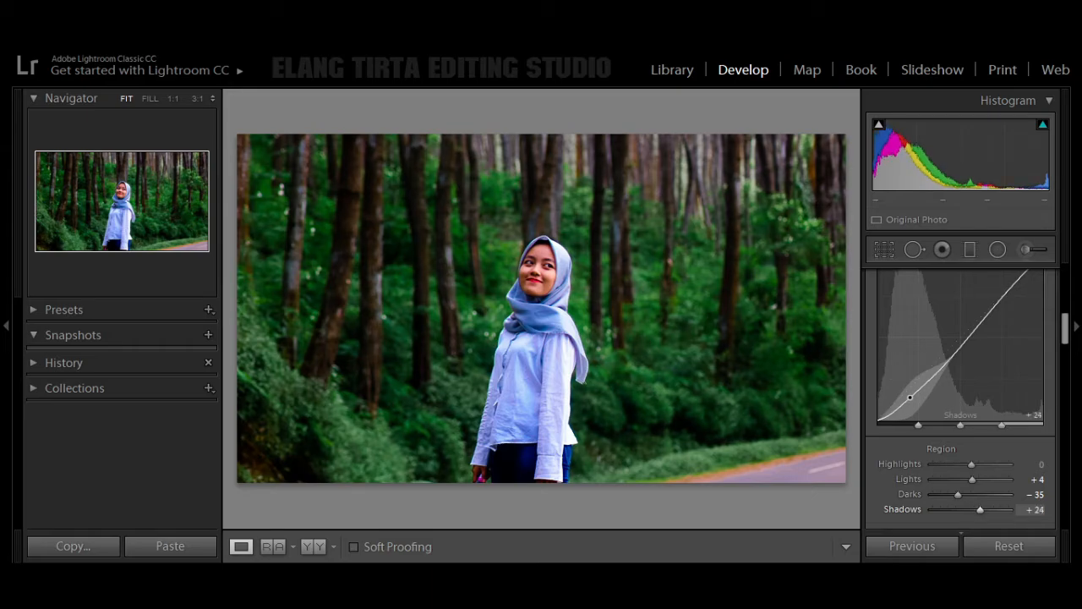
pyautogui.moveTo(909, 396); pyautogui.dragTo(910, 407)
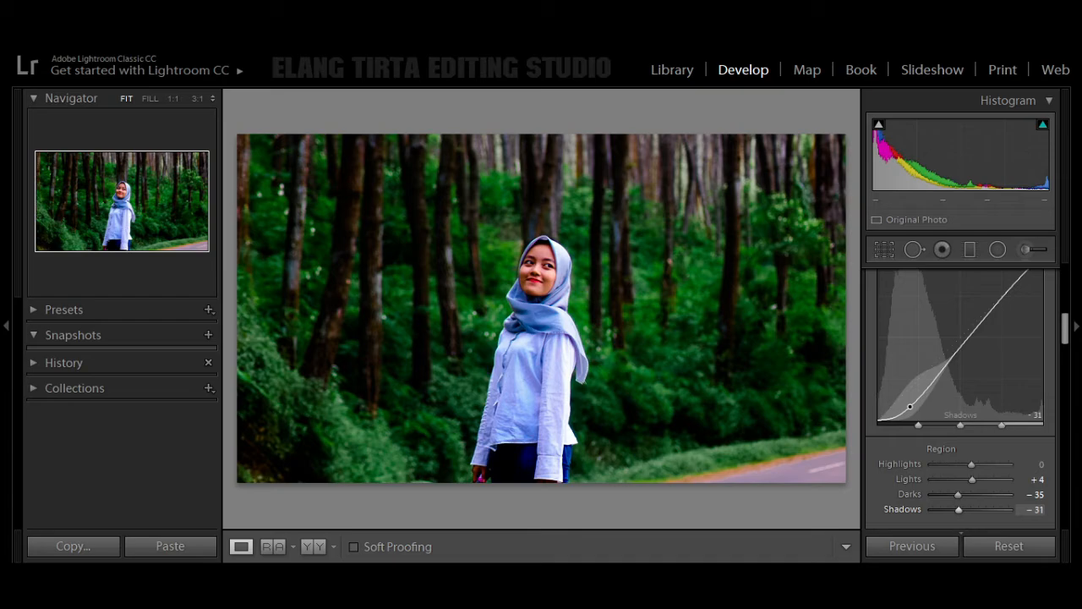
pyautogui.moveTo(909, 406); pyautogui.dragTo(910, 402)
# Step: Lower the Darks region of the tone curve to -81
pyautogui.moveTo(957, 351); pyautogui.dragTo(957, 353)
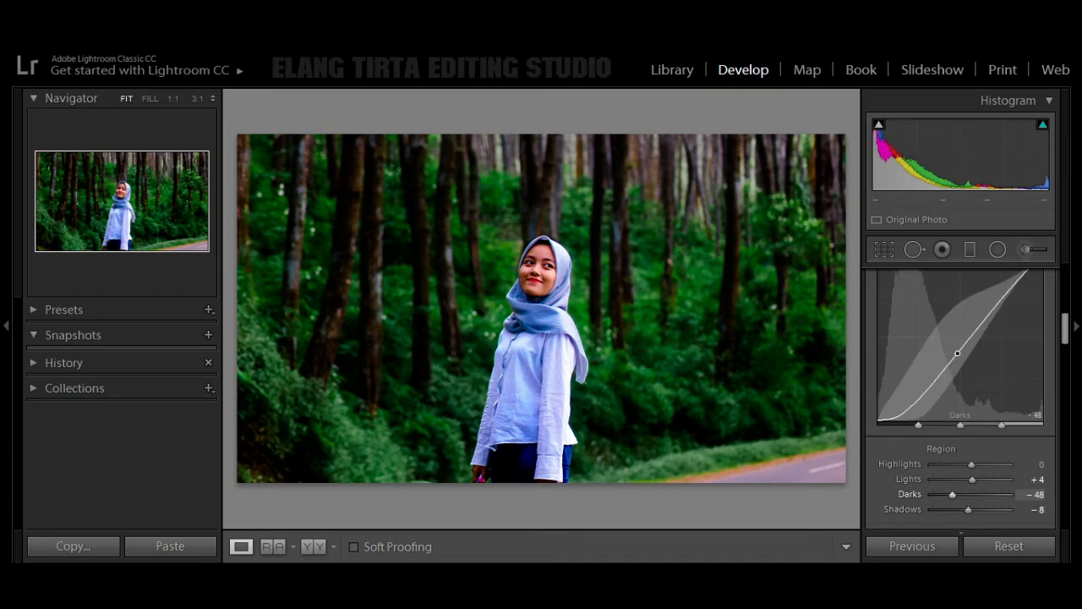
pyautogui.moveTo(957, 353); pyautogui.dragTo(957, 367)
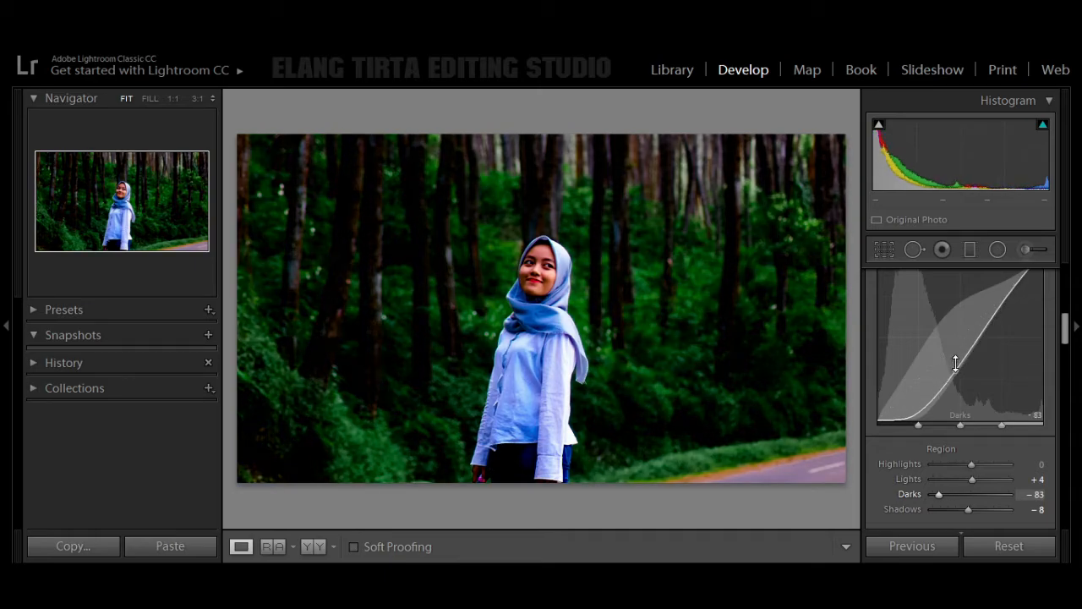
pyautogui.moveTo(957, 366); pyautogui.dragTo(957, 367)
# Step: Create a develop preset named "Beautiful Smile Preset" in User Presets with all settings included
pyautogui.click(206, 311)
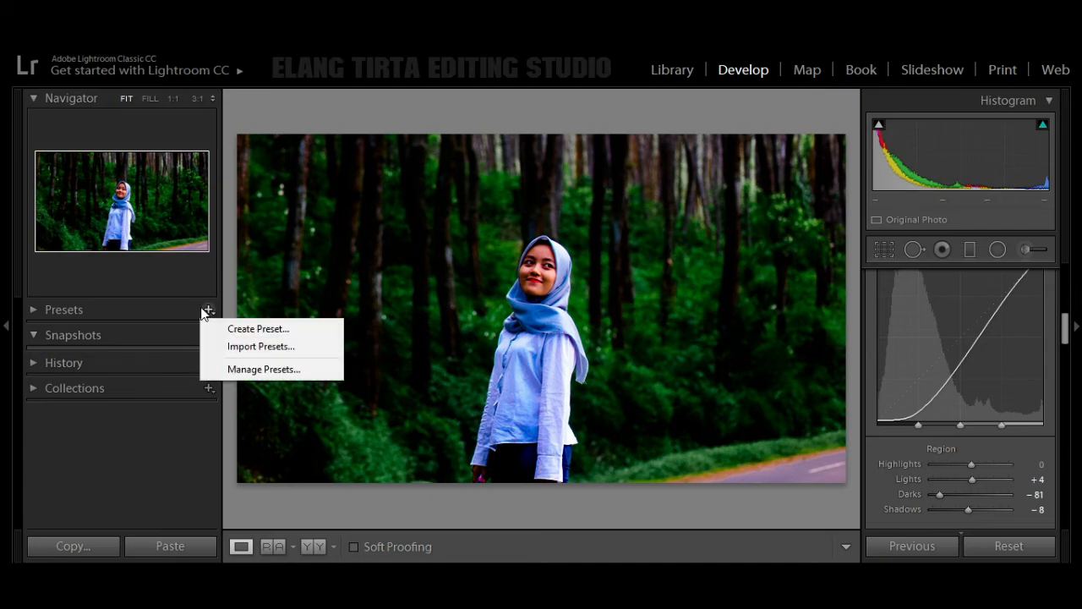
pyautogui.click(252, 327)
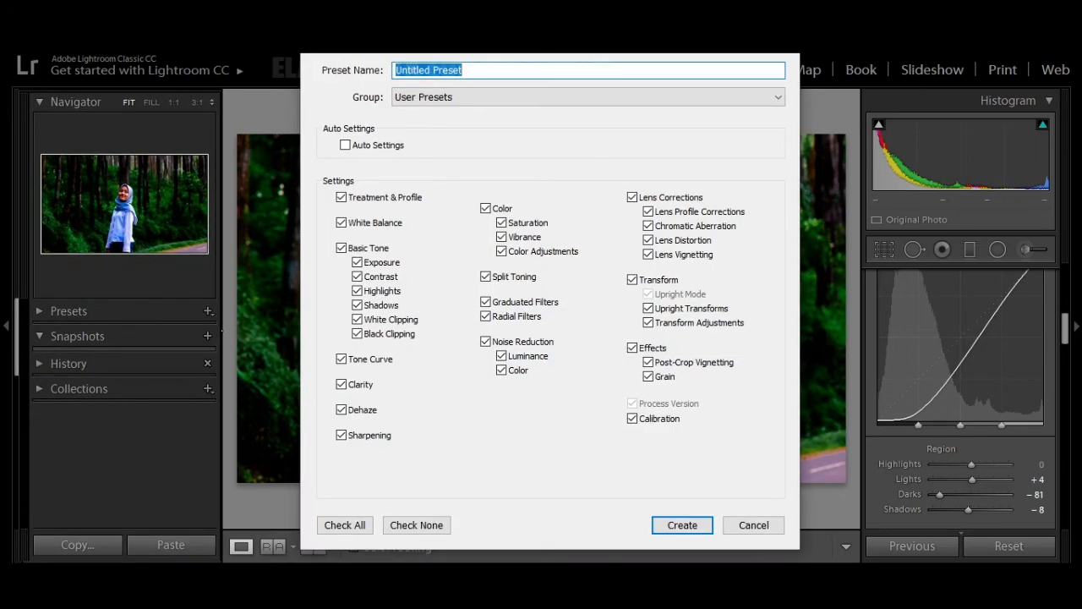
pyautogui.write('Beautif')
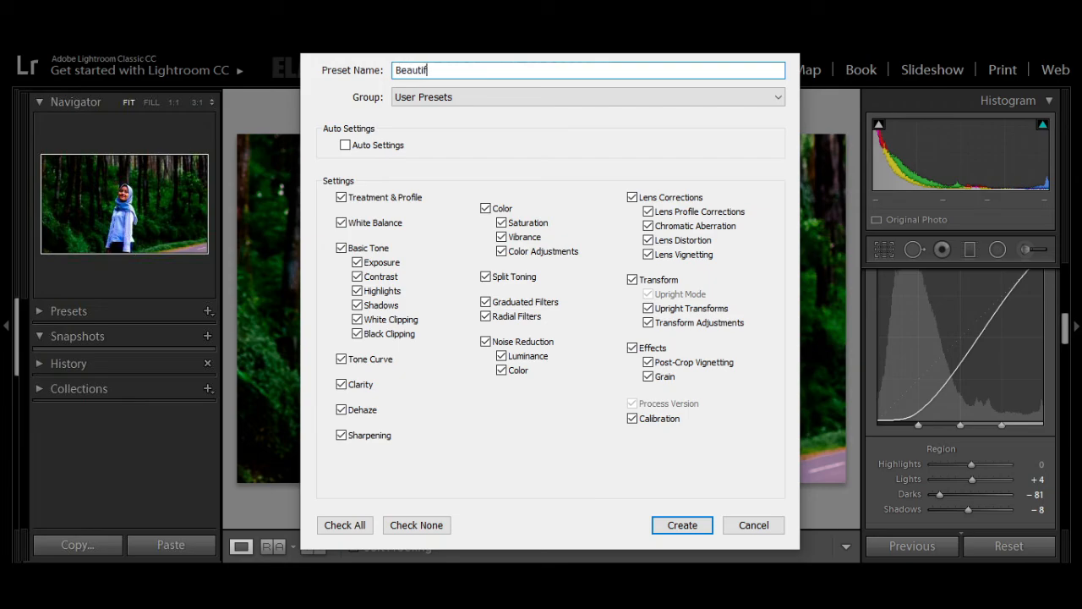
pyautogui.write('ul Smile Preset')
pyautogui.click(332, 526)
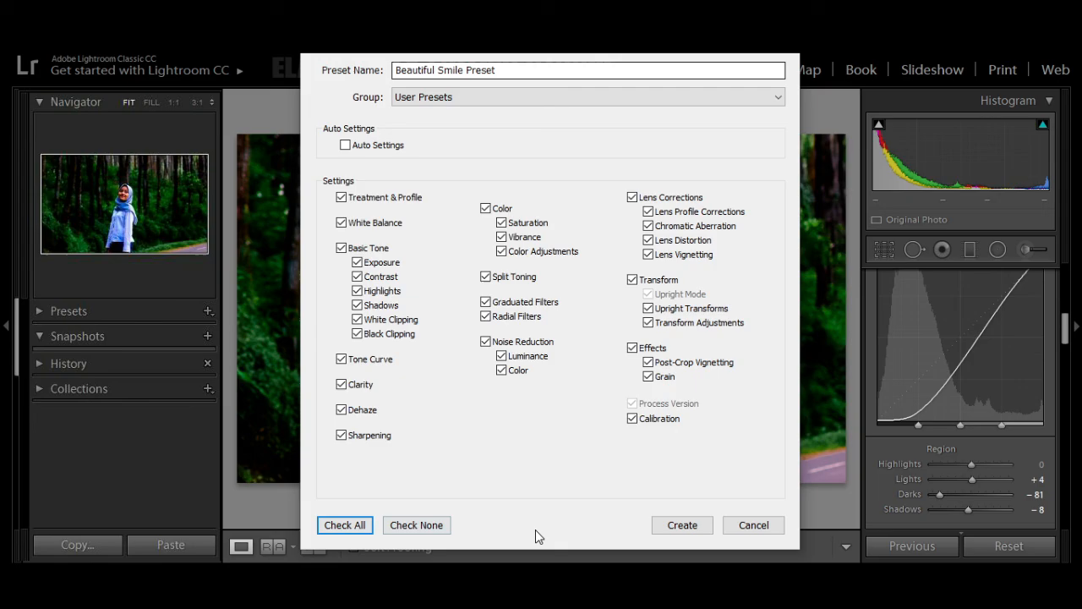
pyautogui.click(663, 528)
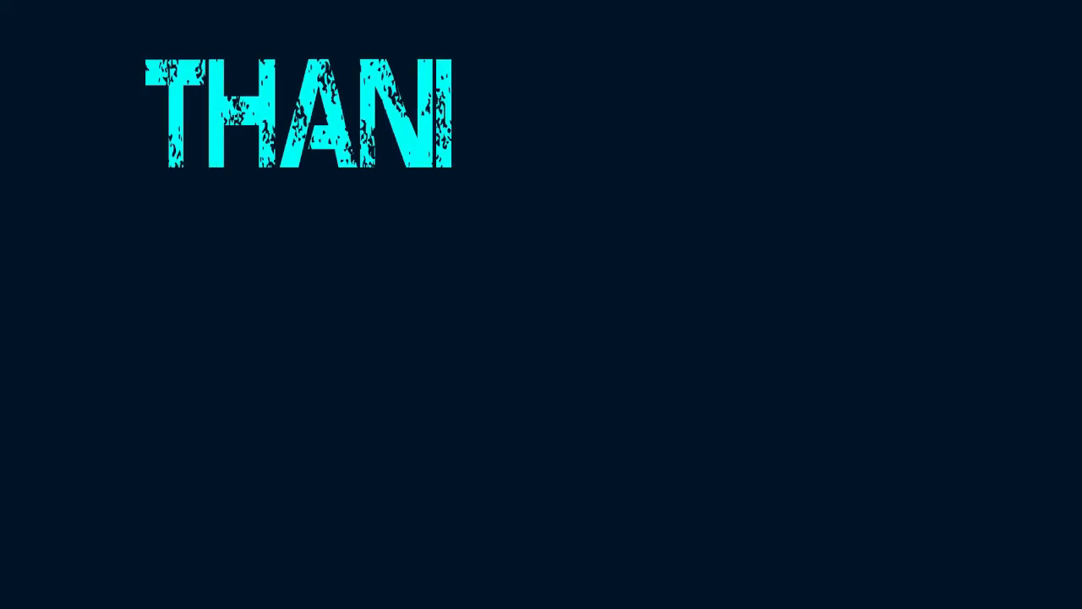